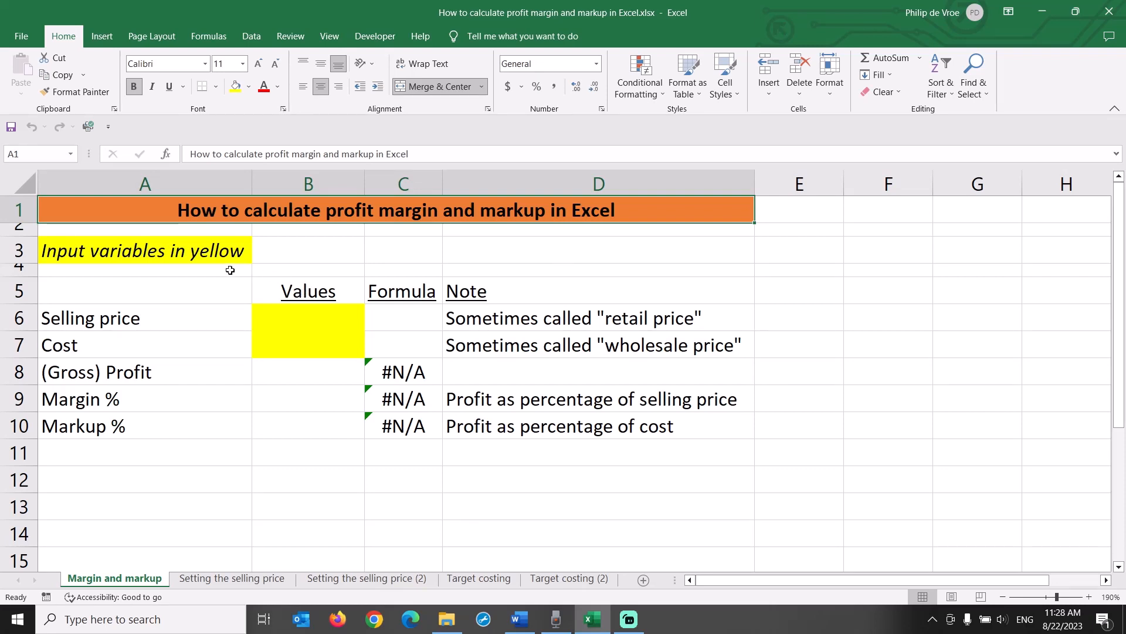
Examine the yellow input cells for selling price and cost and the empty result cells B8 to B10
left_click(185, 254)
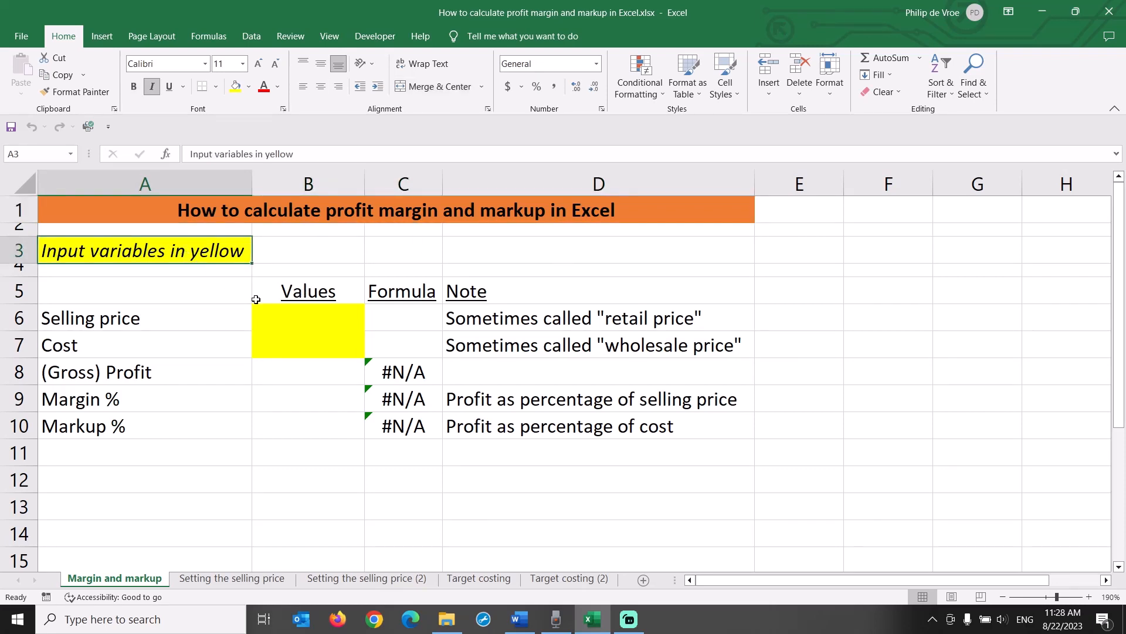
left_click(281, 309, "ctrl")
left_click(286, 341, "ctrl")
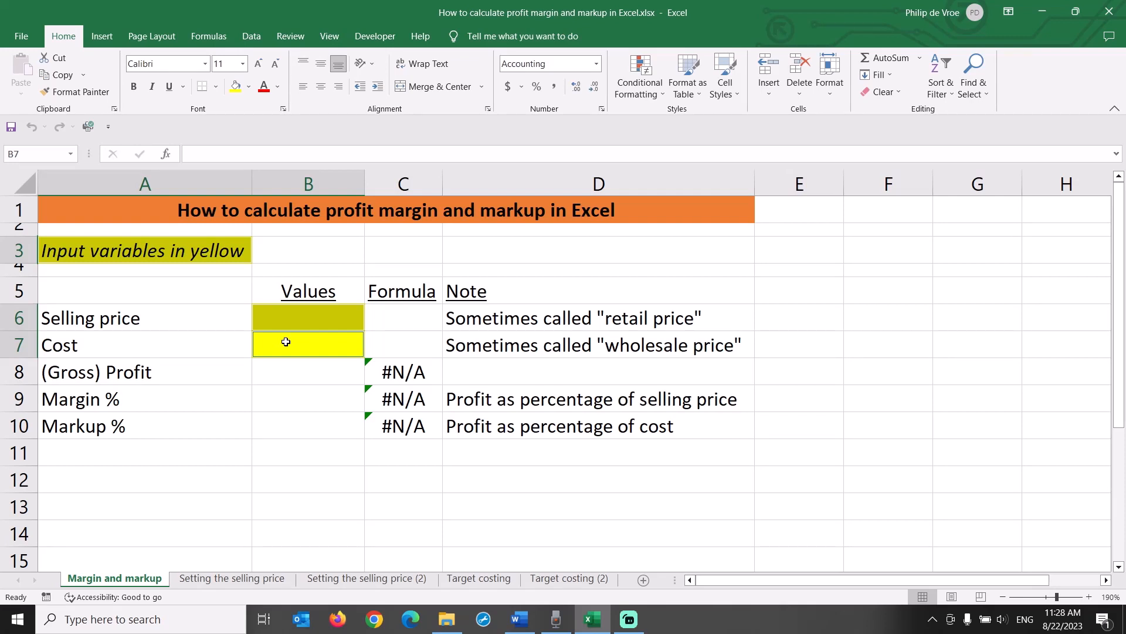
left_click(308, 373)
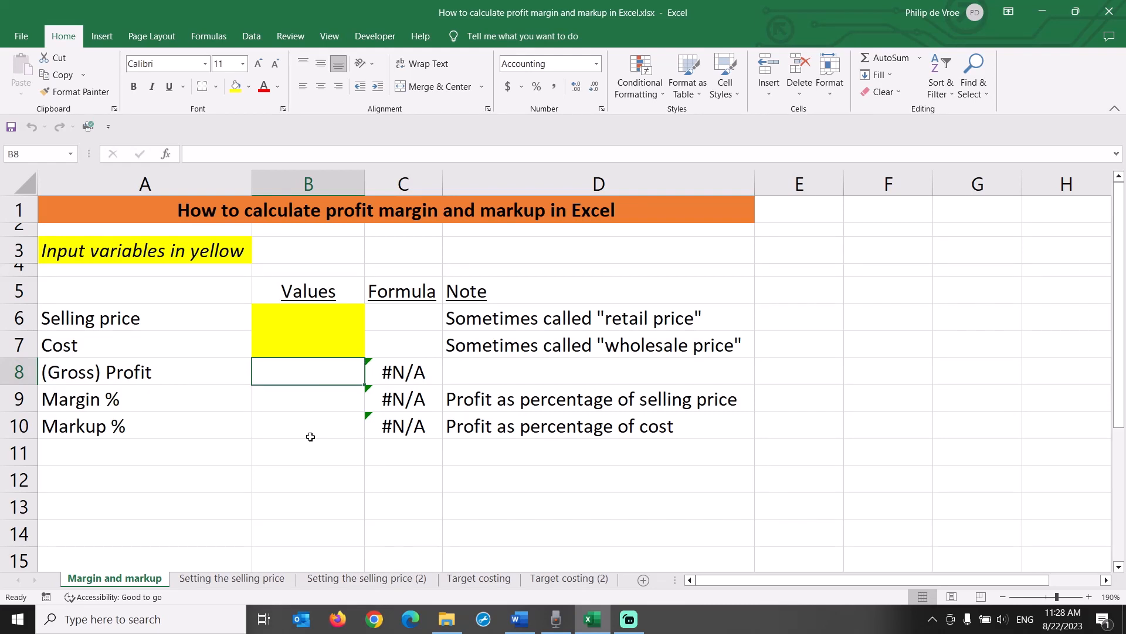
key("Down")
key("Down")
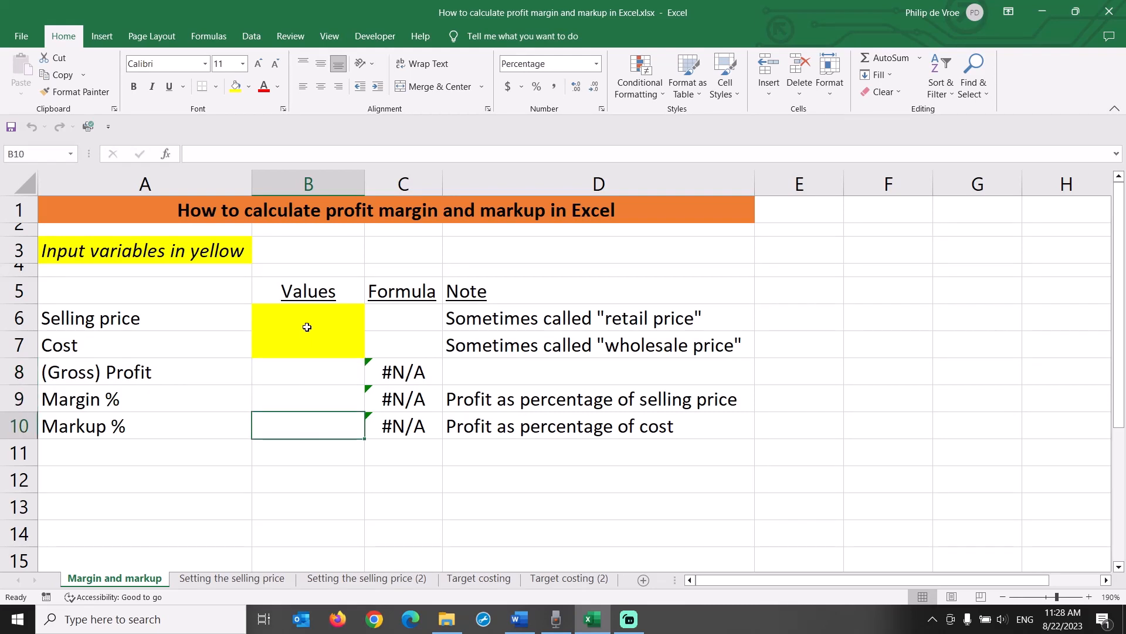
Enter a selling price of 100 in B6 and a cost of 80 in B7
left_click(307, 327)
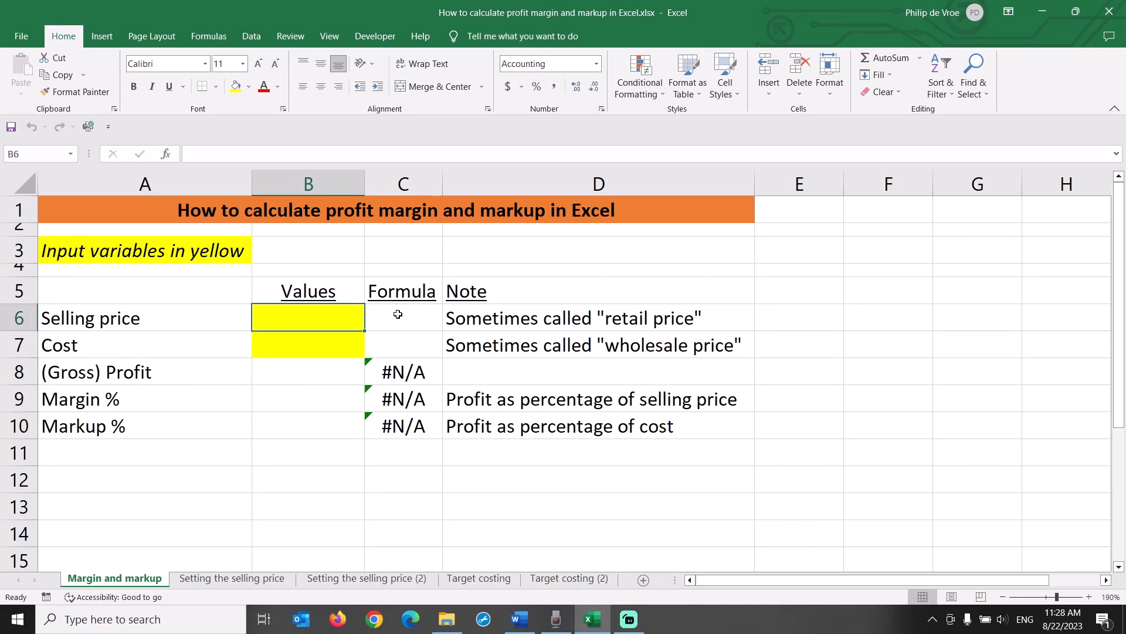
type("100")
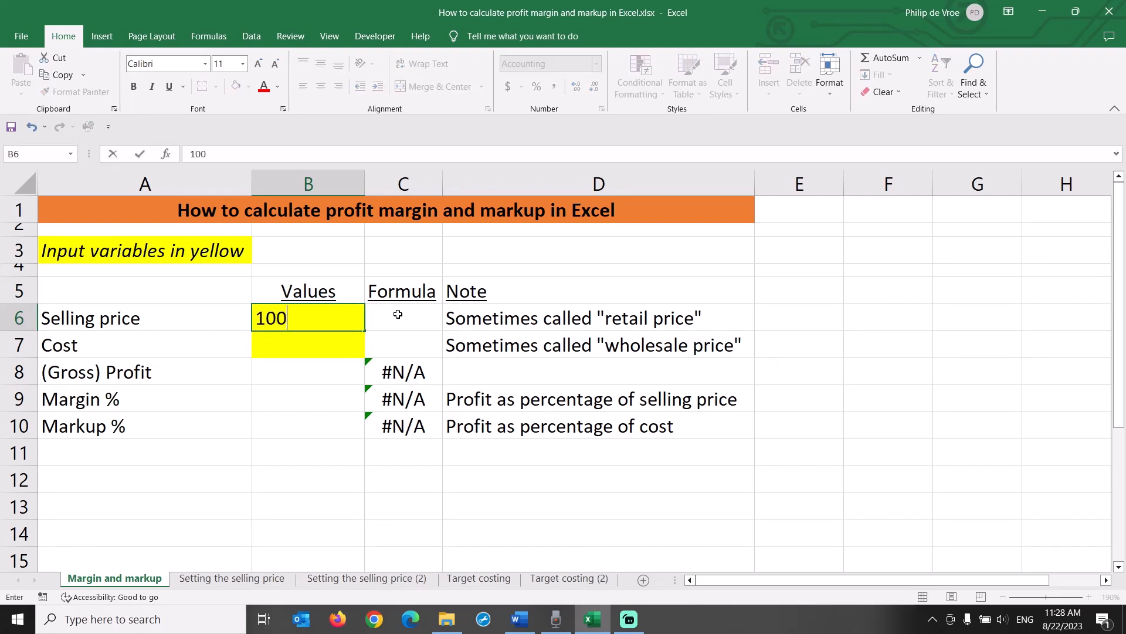
key("Return")
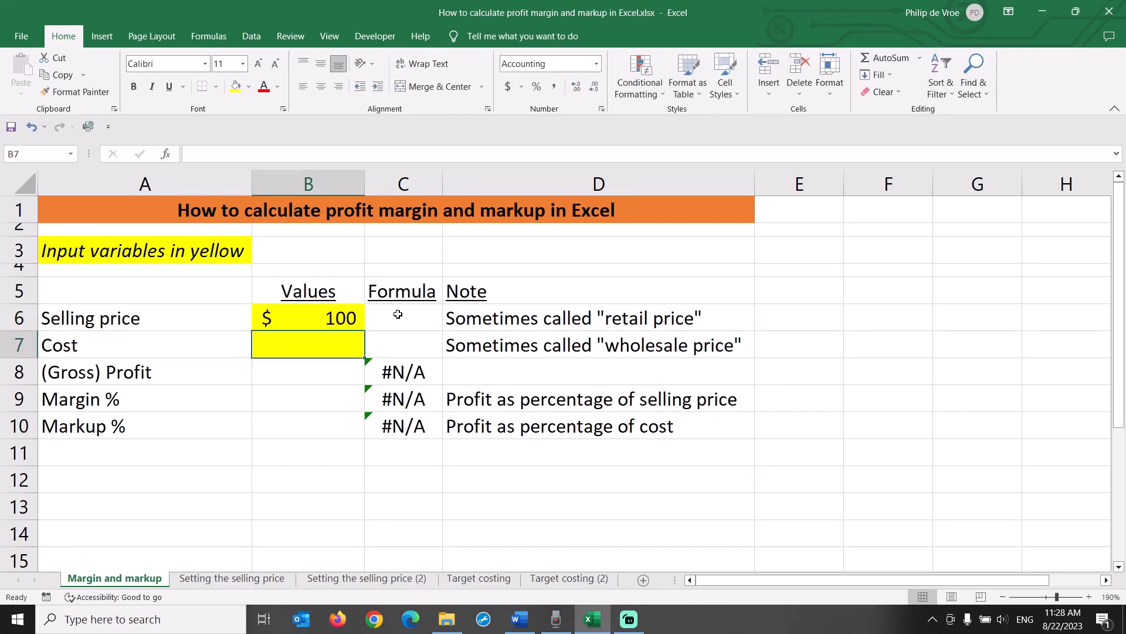
type("80")
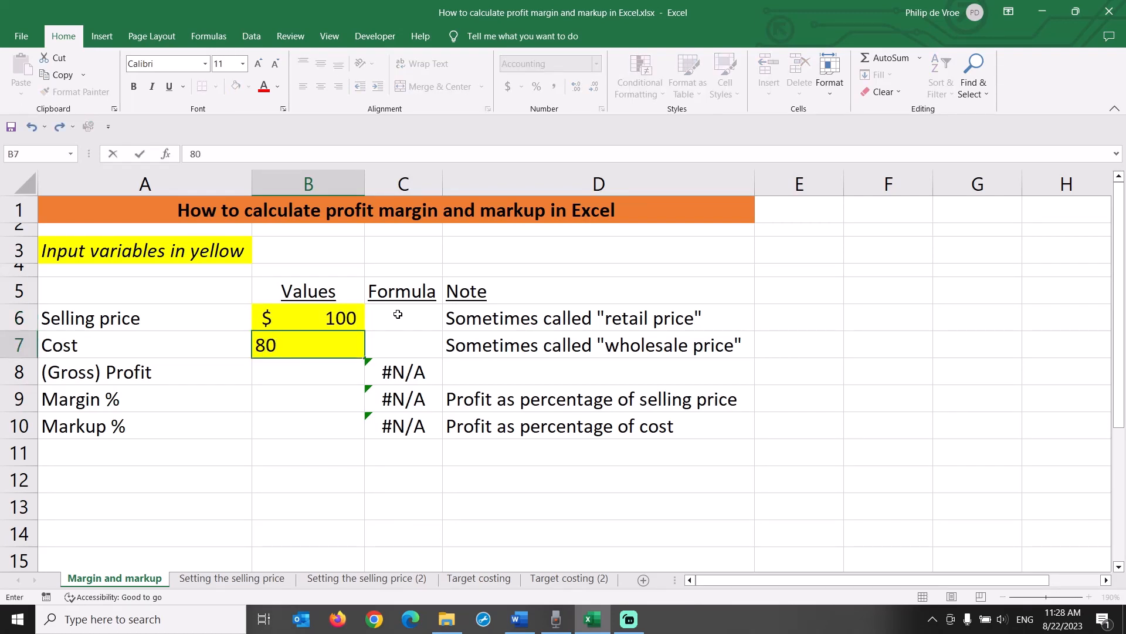
key("Return")
Calculate the gross profit in B8 as selling price minus cost with the formula =B6-B7
type("=")
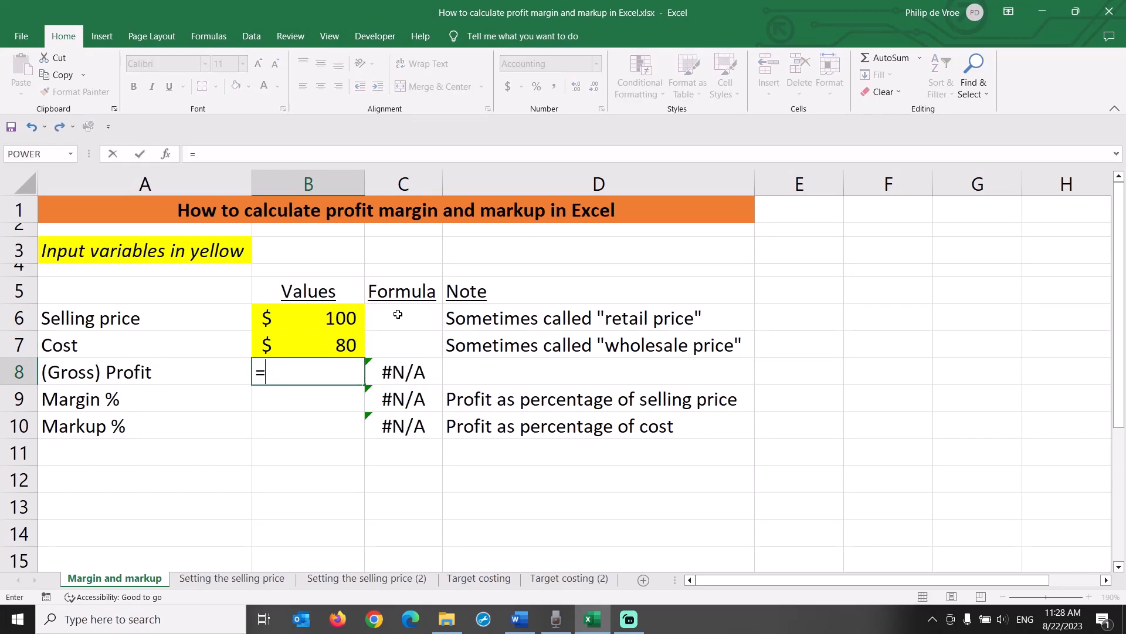
key("Up")
key("Up")
type("-")
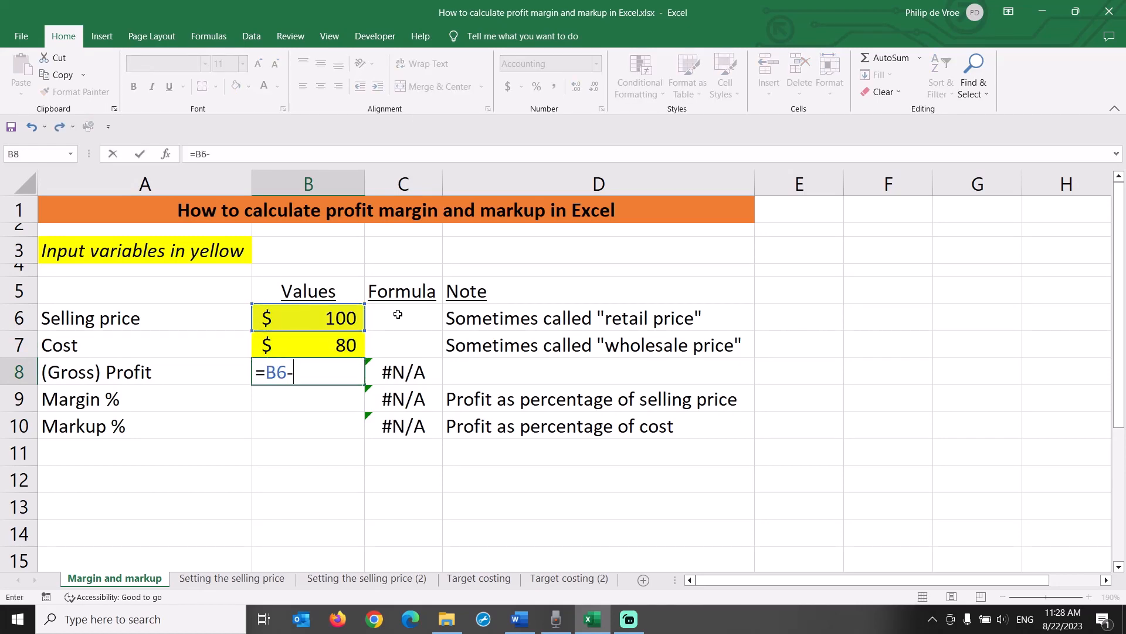
key("Up")
key("Return")
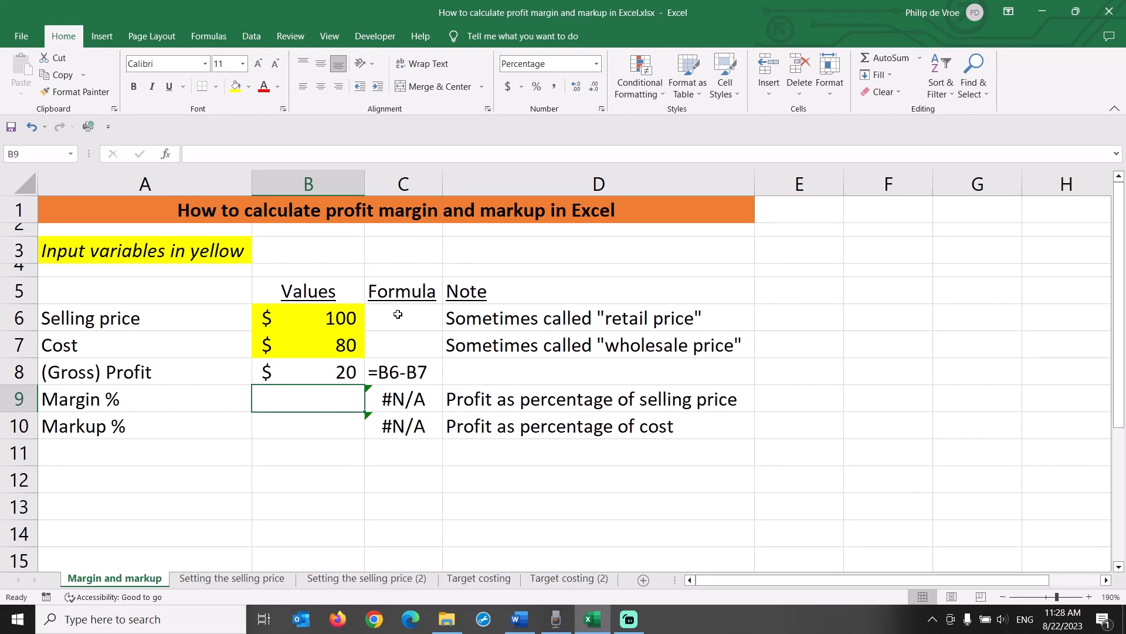
Calculate the margin percentage in B9 as profit divided by selling price with the formula =B8/B6
type("=")
key("Up")
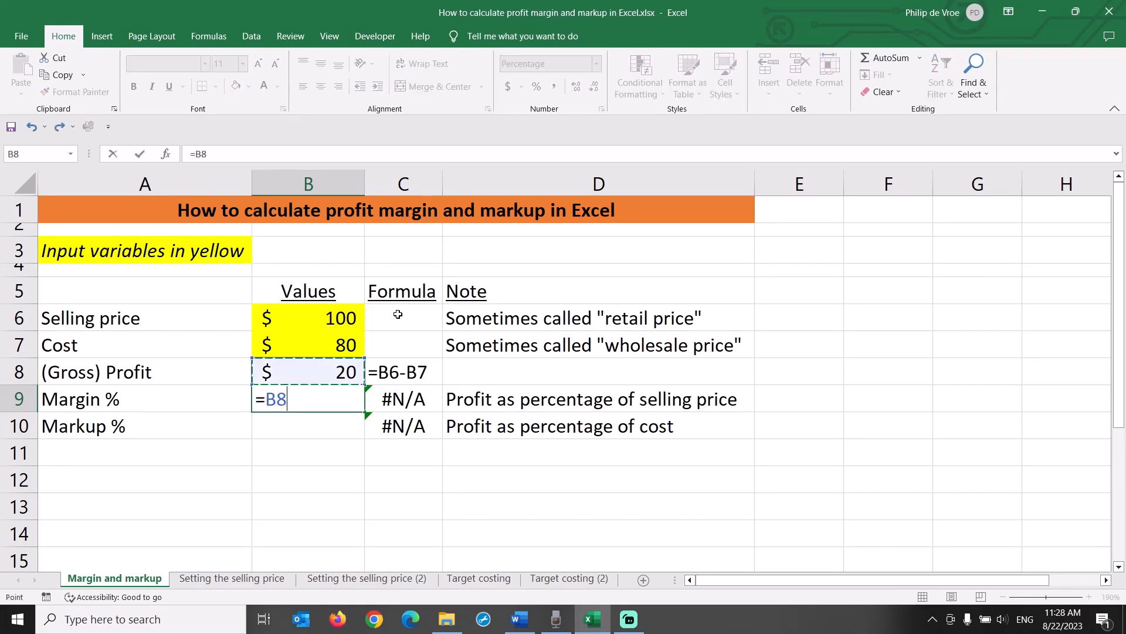
type("/")
left_click(351, 319)
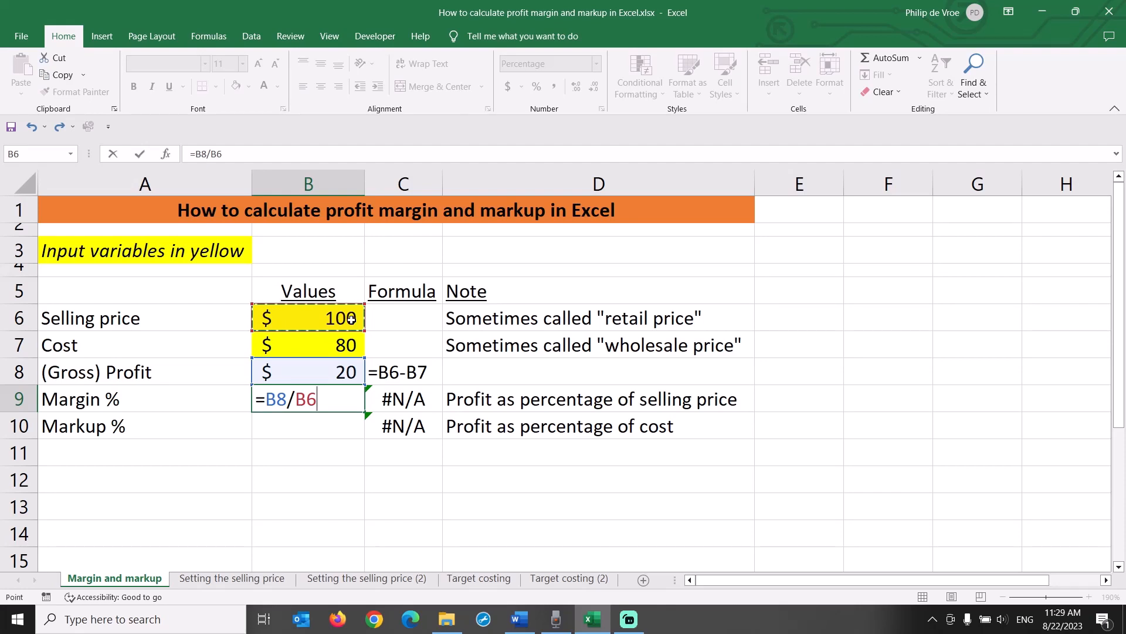
key("Return")
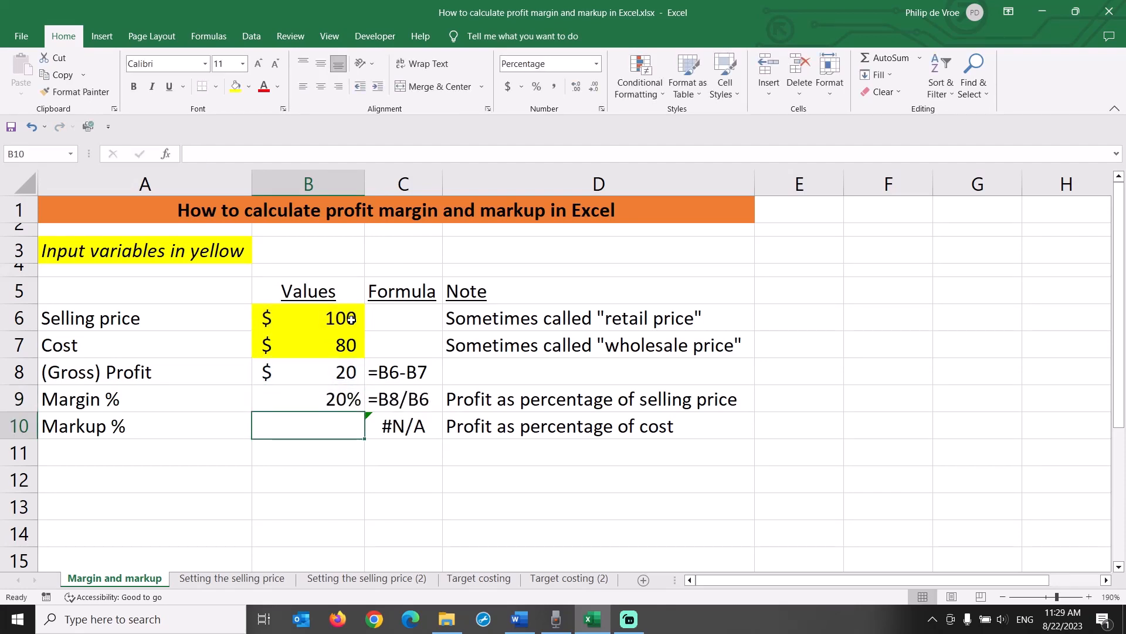
Calculate the markup percentage in B10 as profit divided by cost with the formula =B8/B7
type("=")
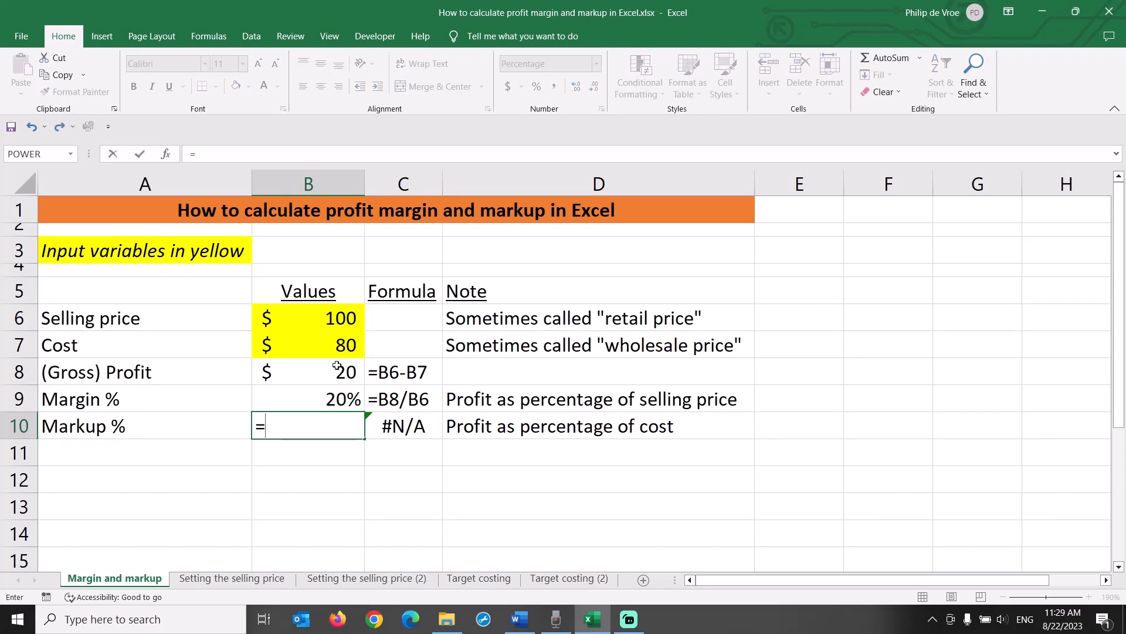
left_click(333, 369)
type("/")
left_click(326, 346)
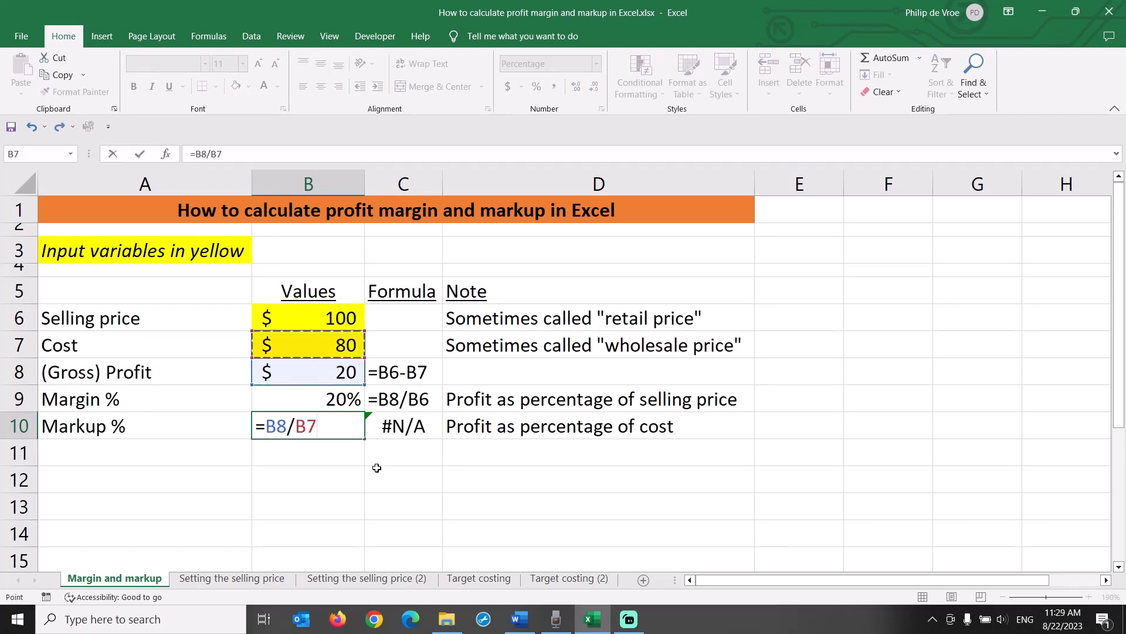
key("Return")
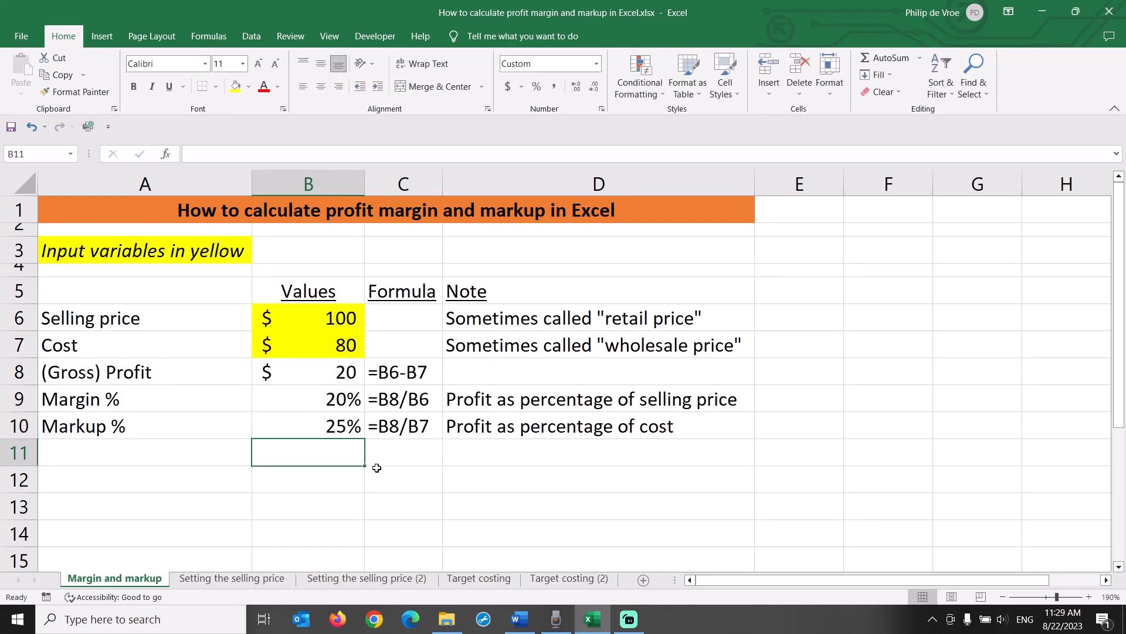
Change the cost in B7 to 60 and check the margin and markup percentages
left_click(313, 347)
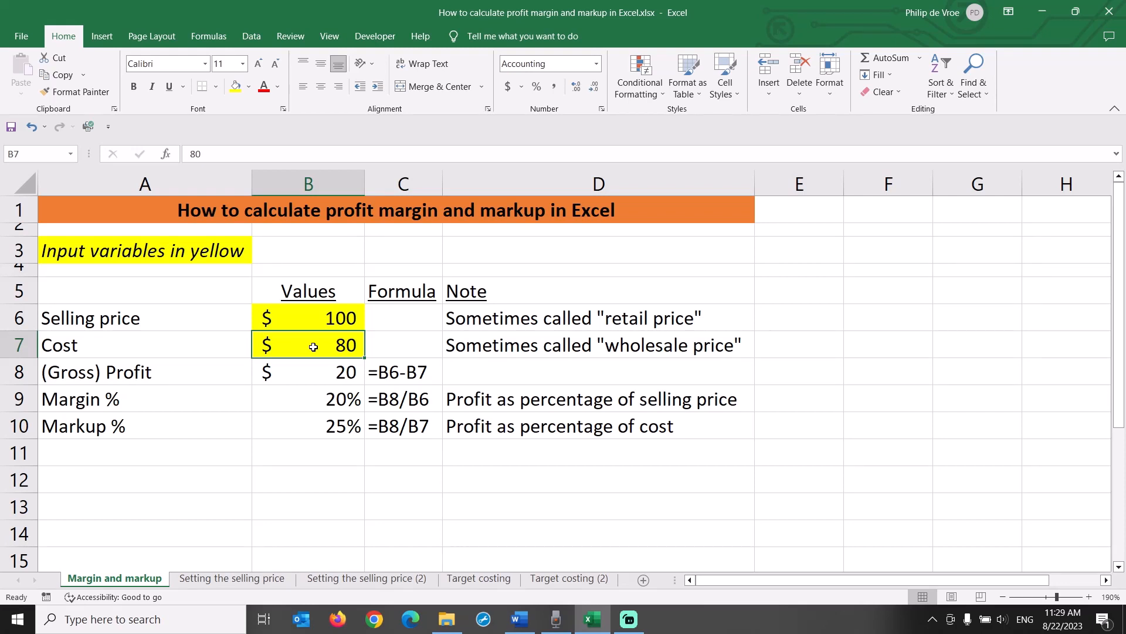
type("60")
key("Return")
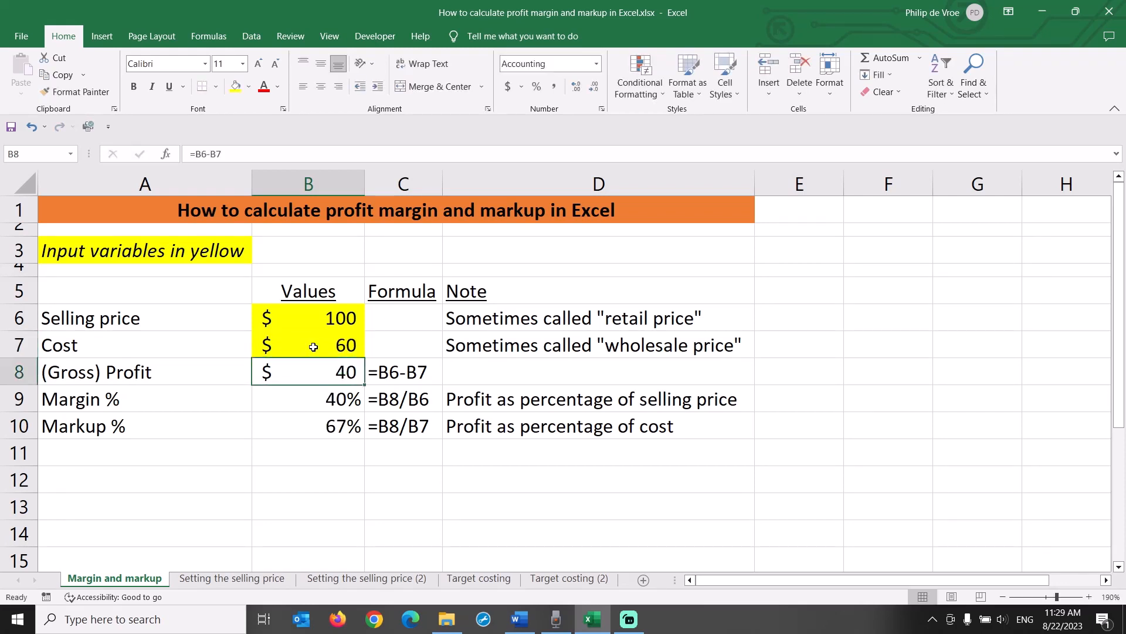
left_click_drag(297, 395, 206, 417)
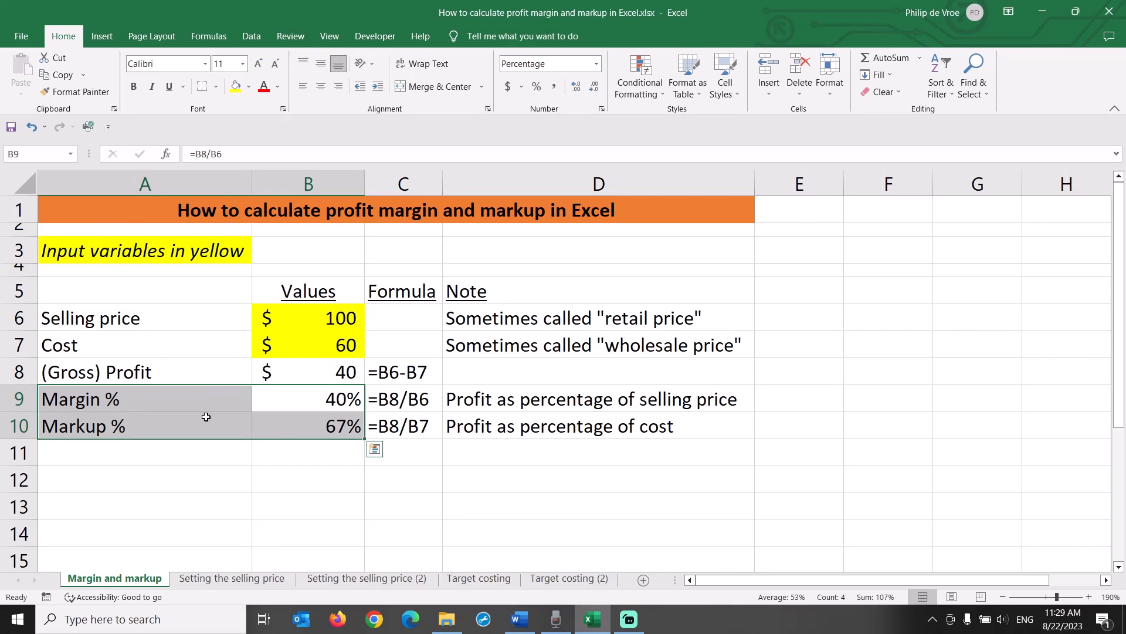
Set the cost in B7 to 50 and compare the margin and markup with the two input values
left_click(293, 346)
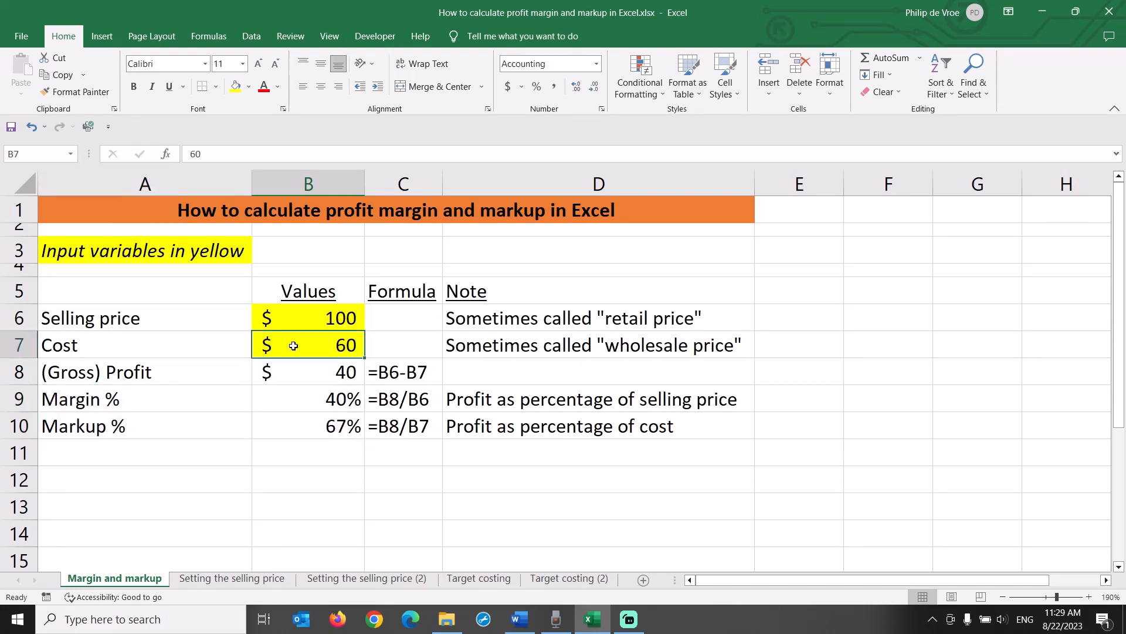
type("50")
key("Return")
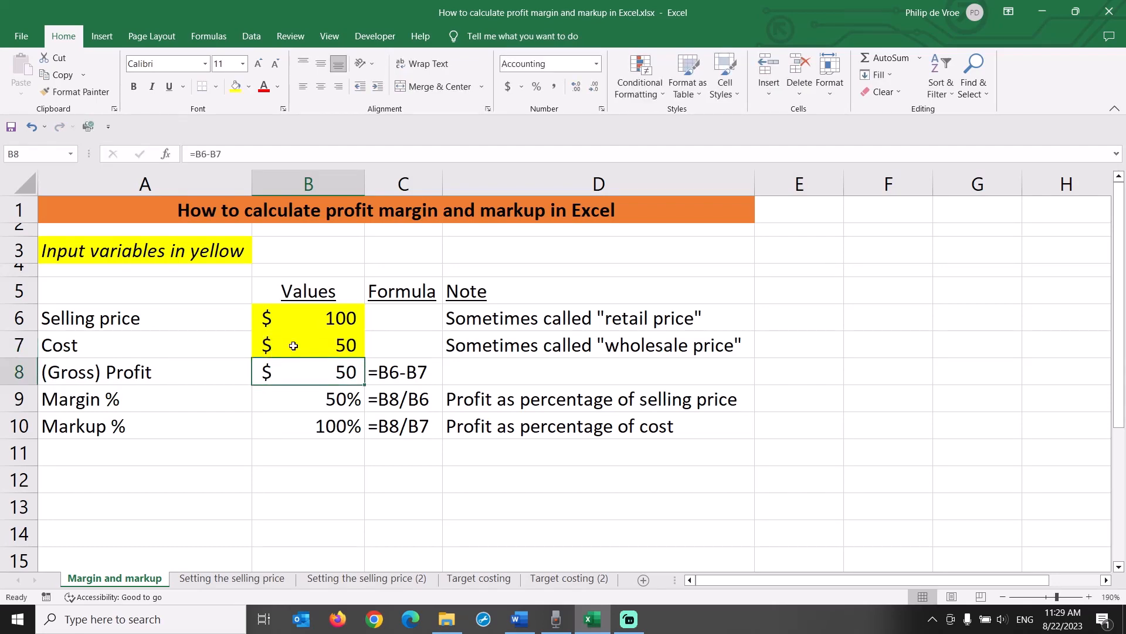
left_click_drag(299, 403, 223, 429)
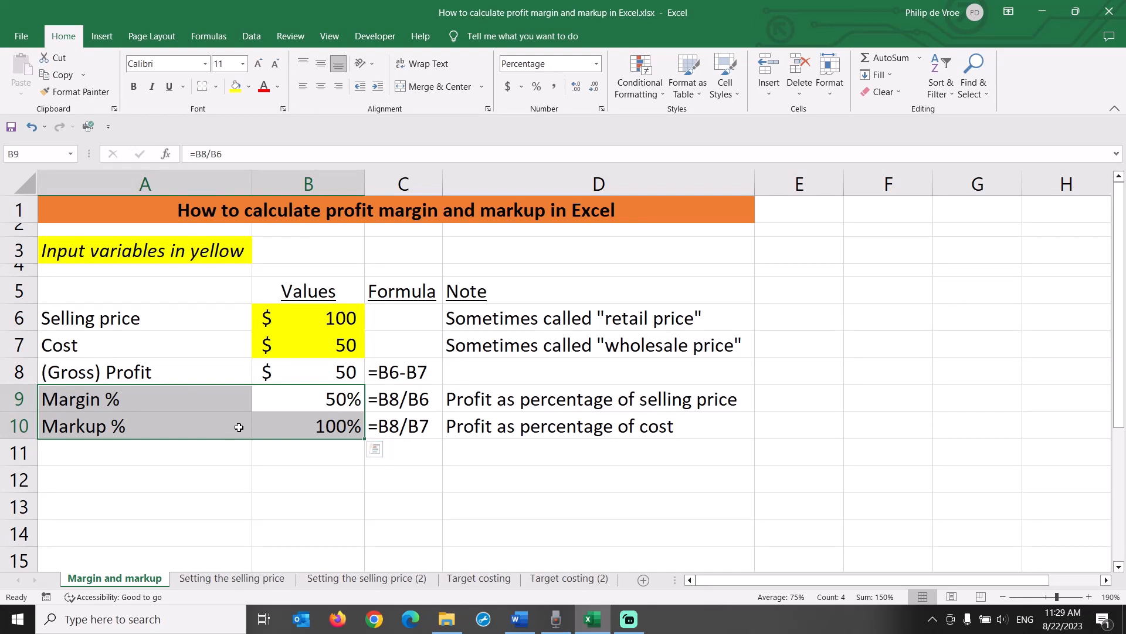
left_click_drag(284, 346, 284, 320)
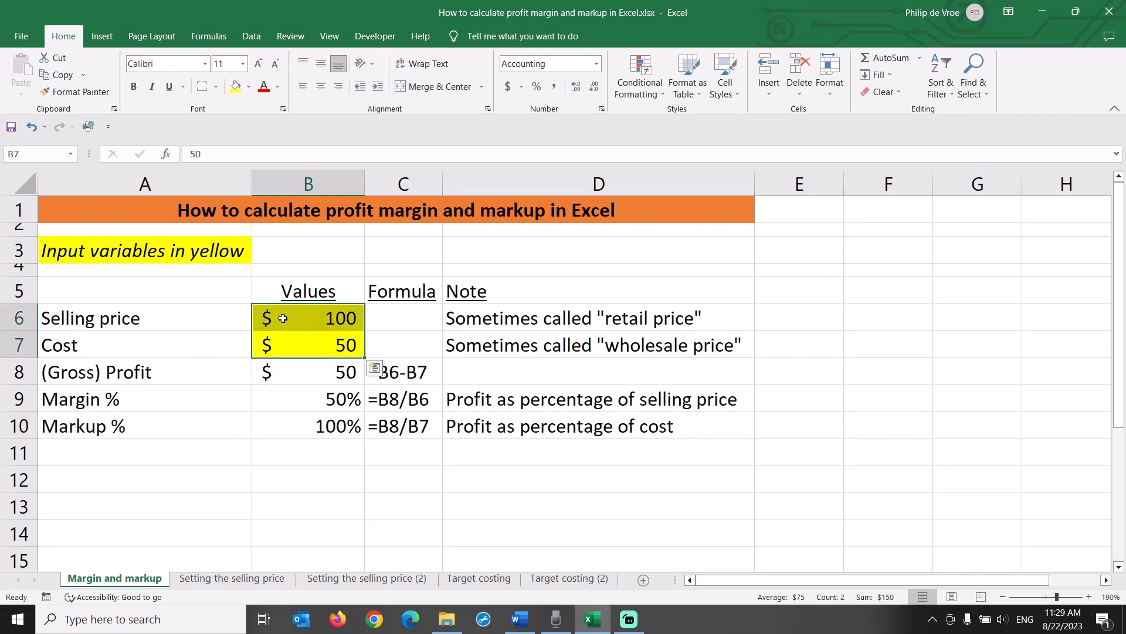
Lower the cost in B7 to 20 and inspect the margin cell and the markup cell
left_click(286, 347)
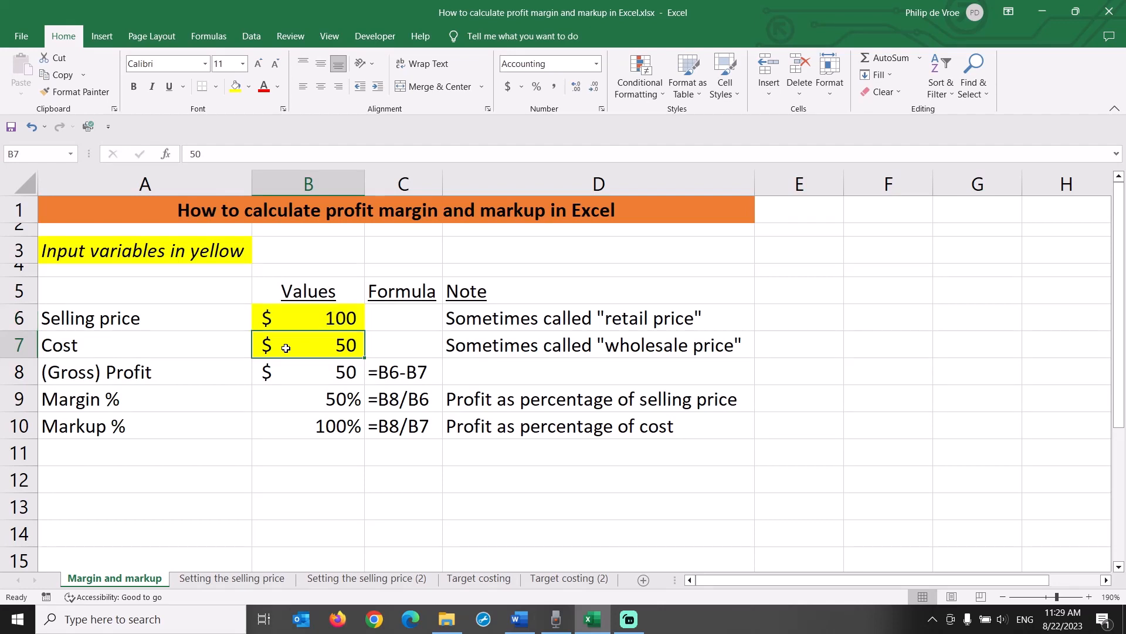
type("20")
key("Return")
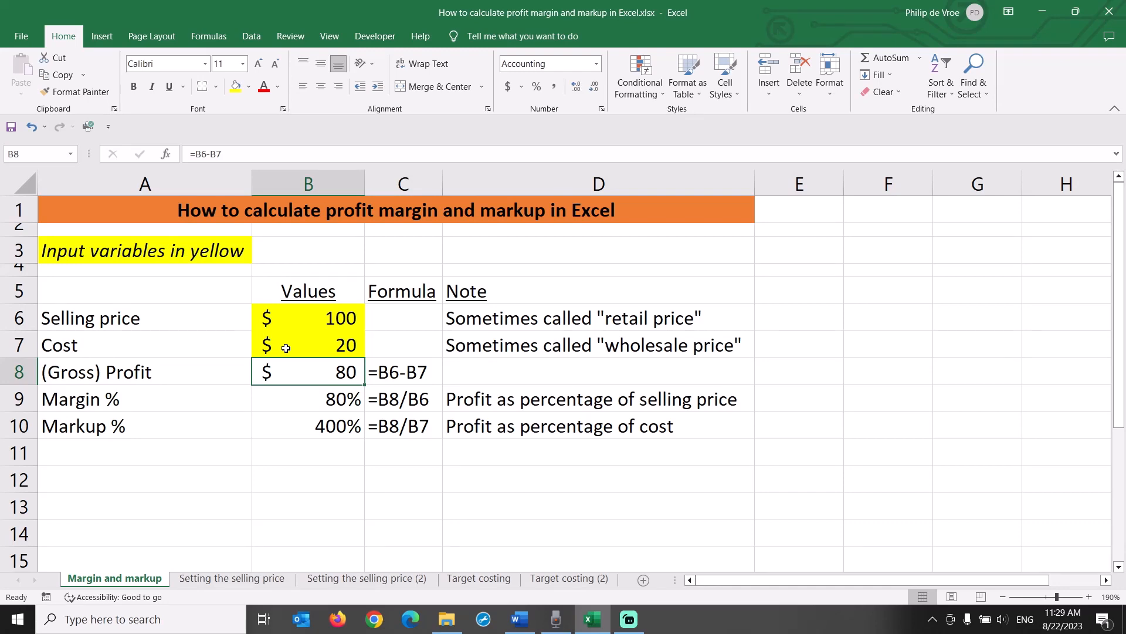
left_click(292, 406)
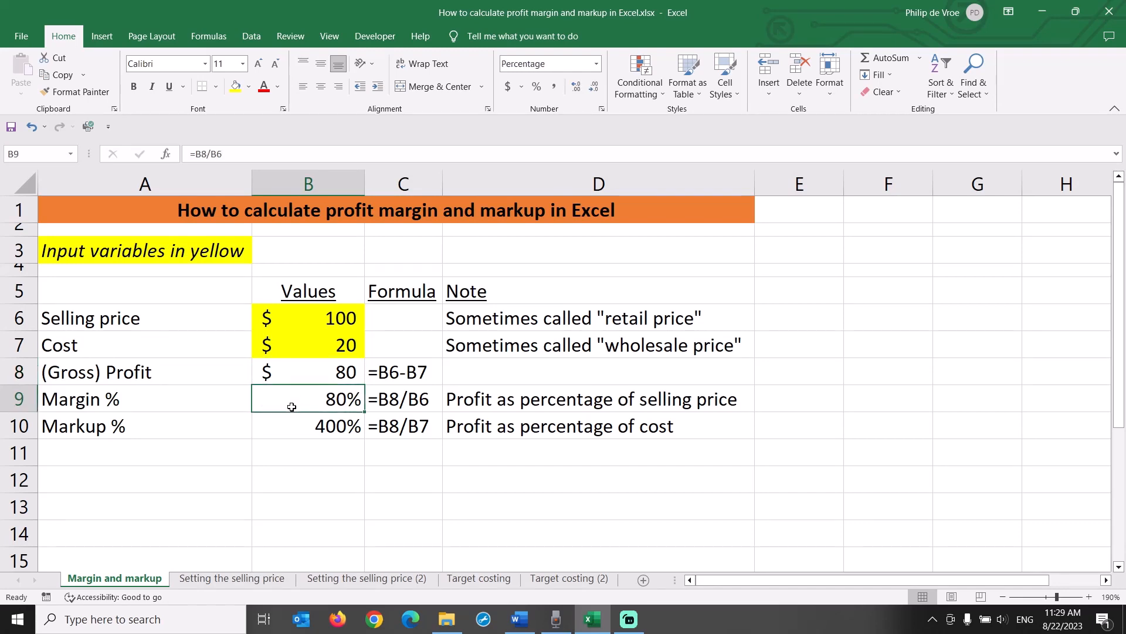
left_click(292, 420)
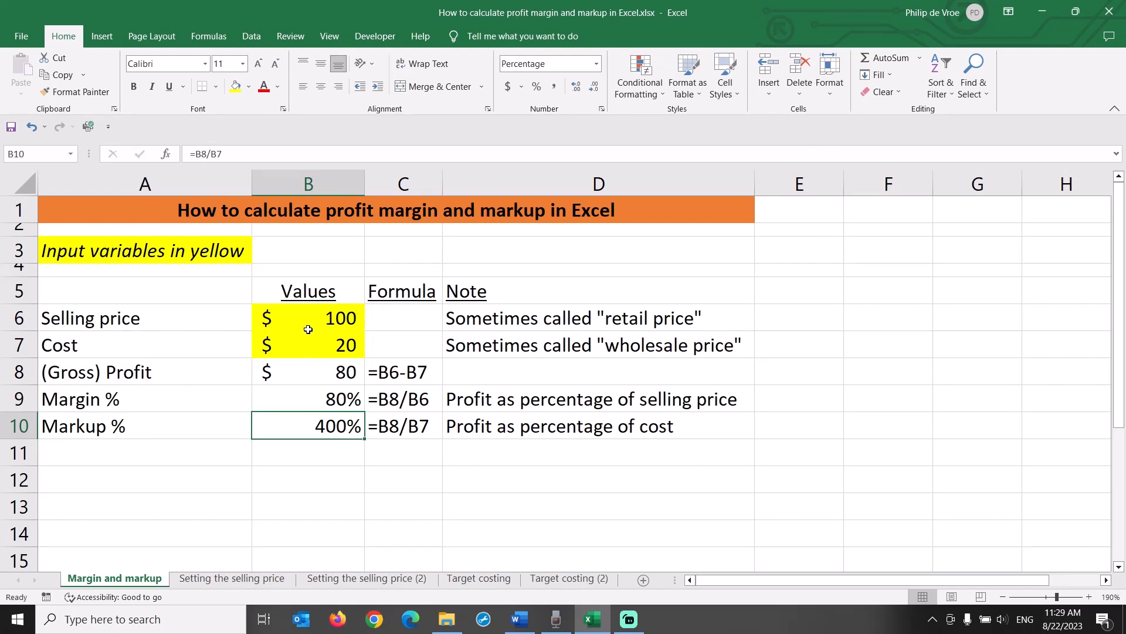
Replace the two input values with a selling price of 400 and a cost of 80
left_click_drag(307, 318, 308, 335)
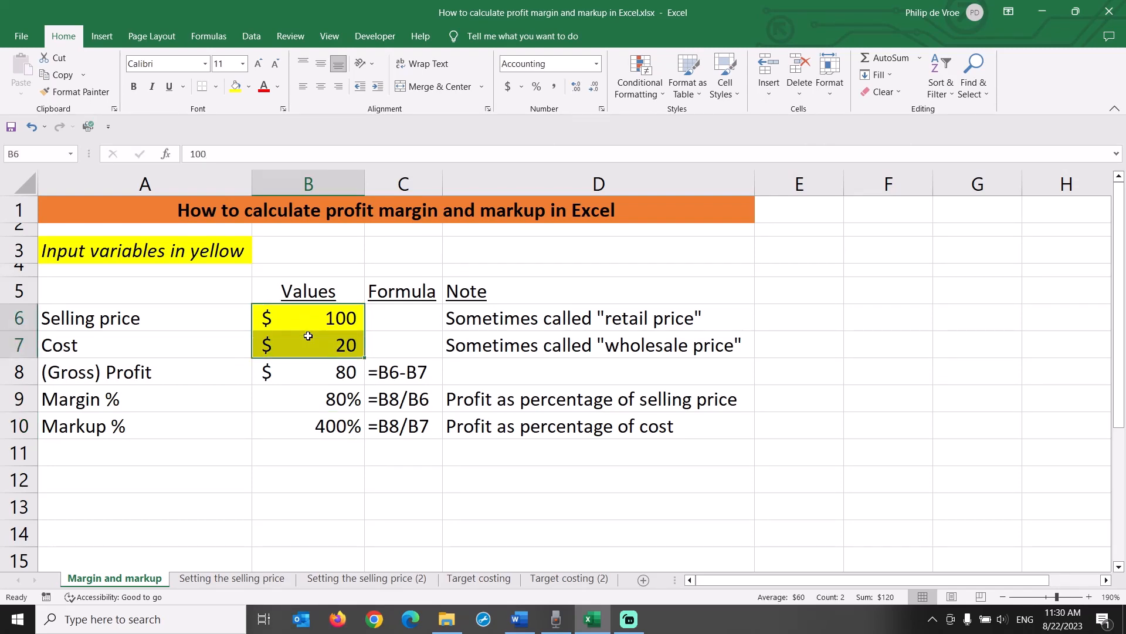
left_click(303, 317)
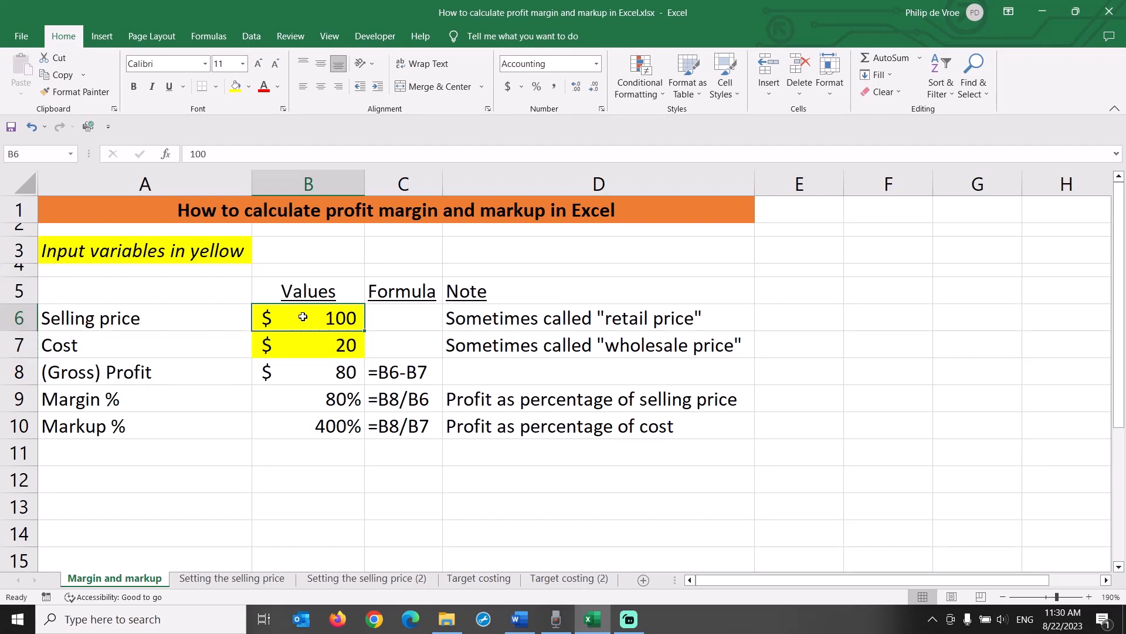
type("400")
key("Return")
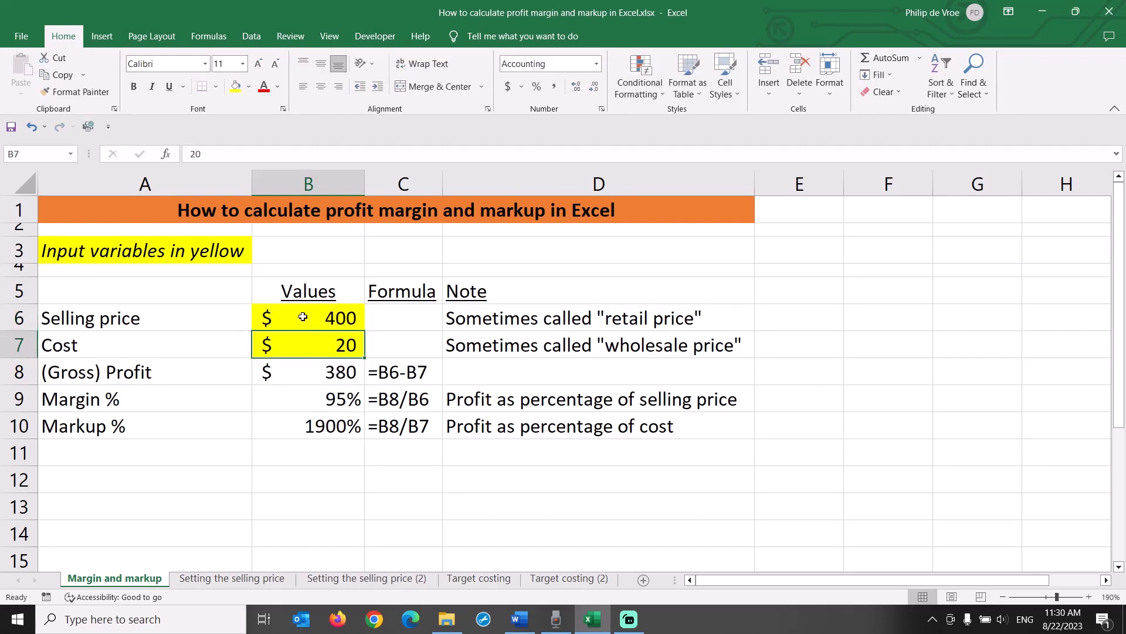
type("80")
key("Return")
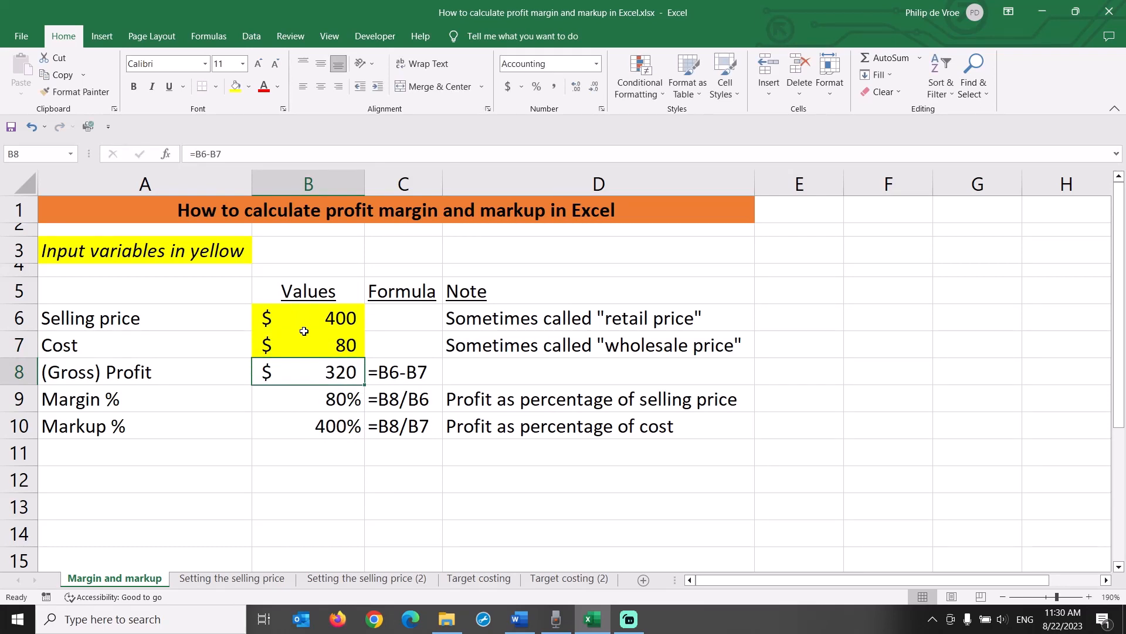
Try a cost of 0 in B7, then undo that change
left_click(301, 349)
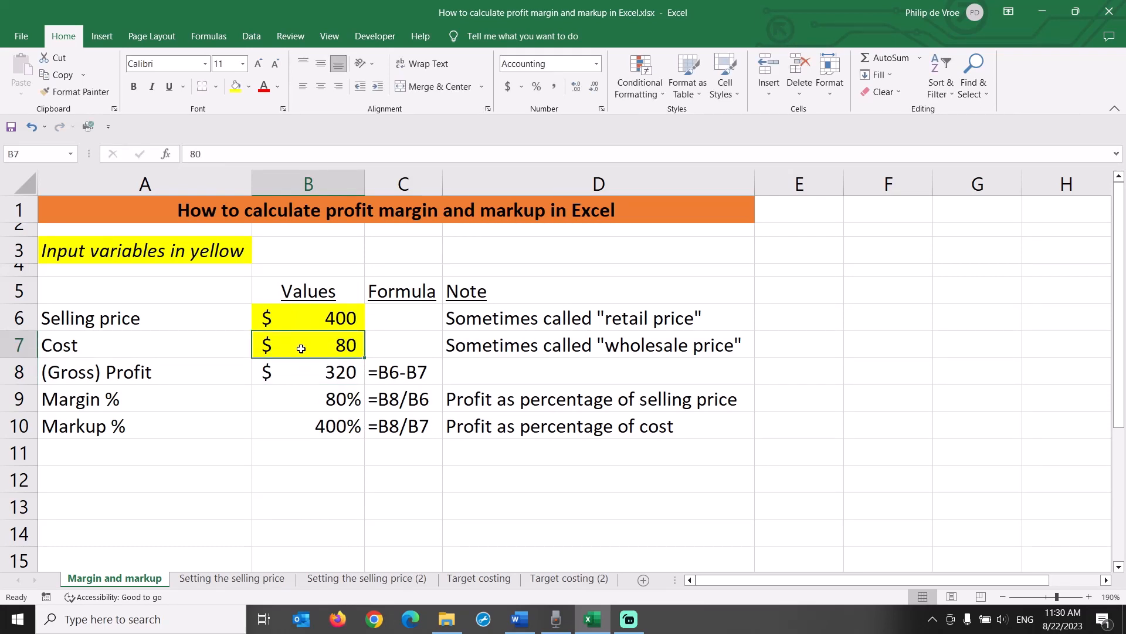
type("0")
key("Return")
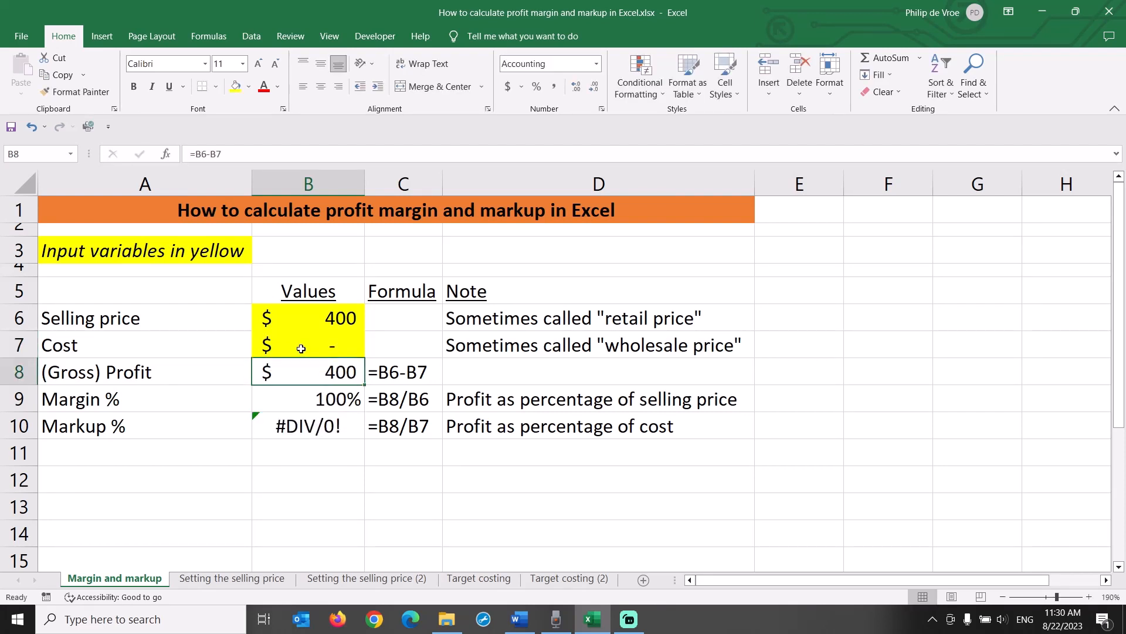
key("ctrl+z")
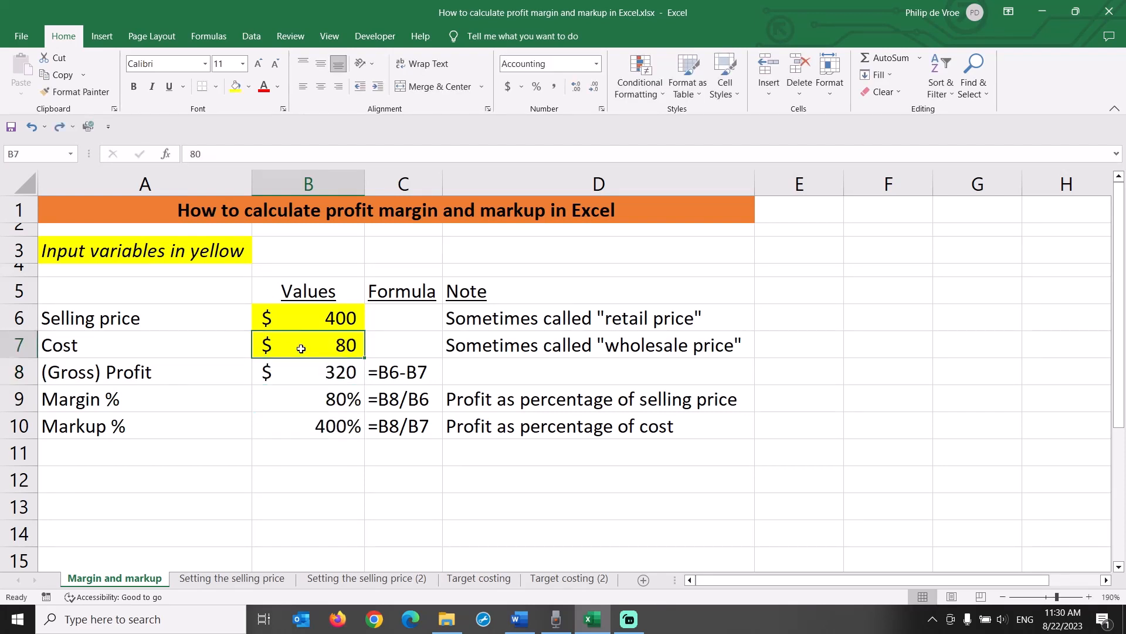
Set the selling price in B6 to 100 and the cost in B7 to 51
left_click(324, 418)
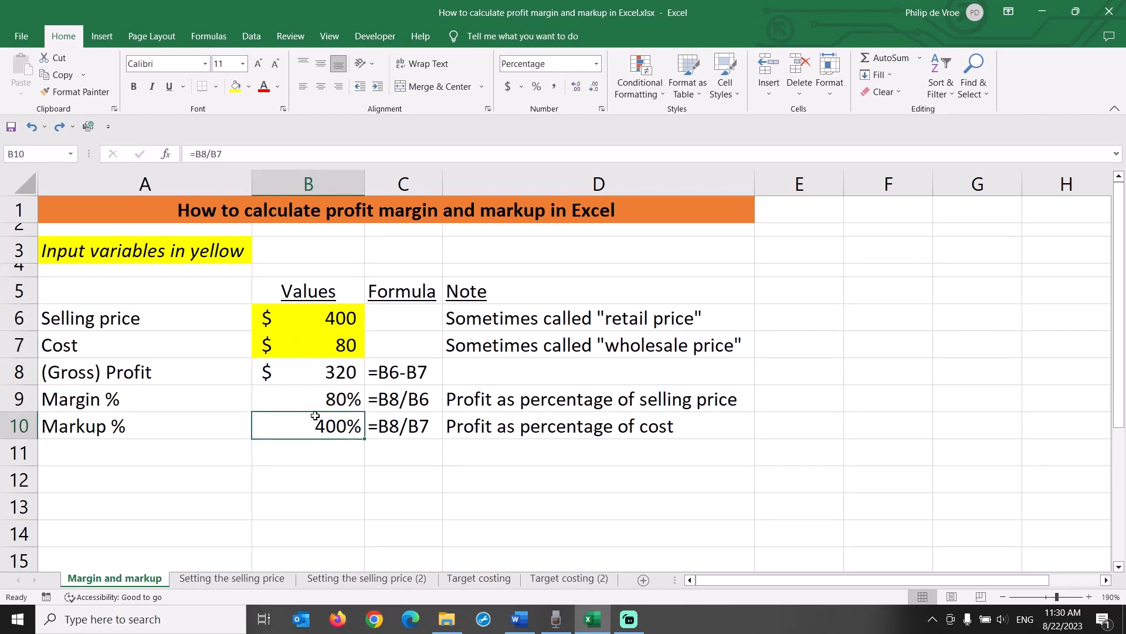
left_click(310, 324)
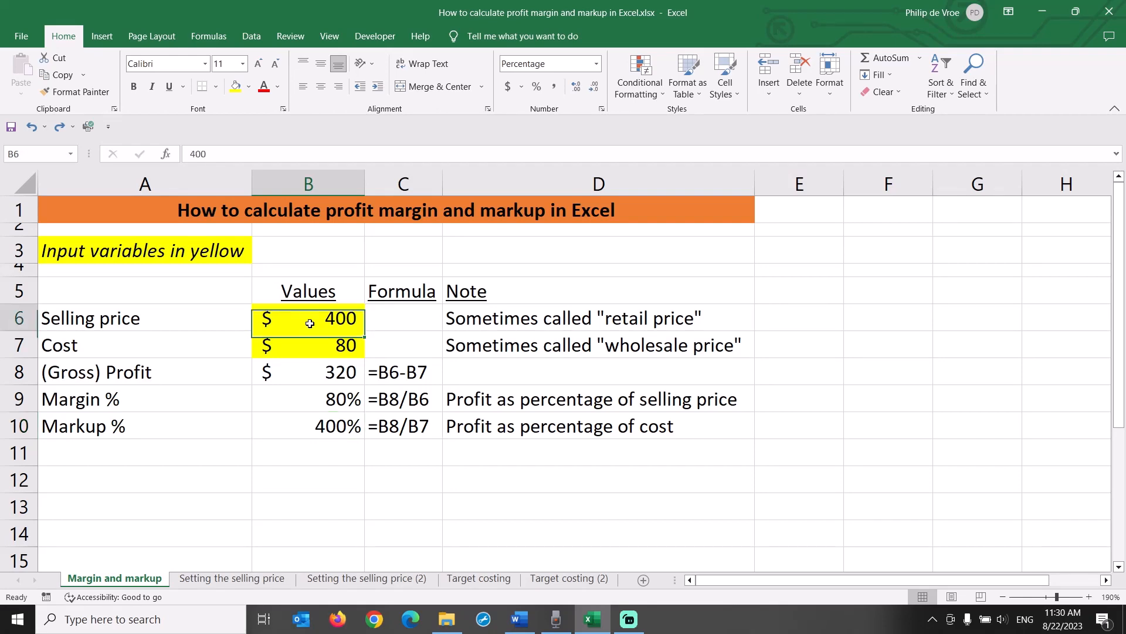
type("100")
key("Return")
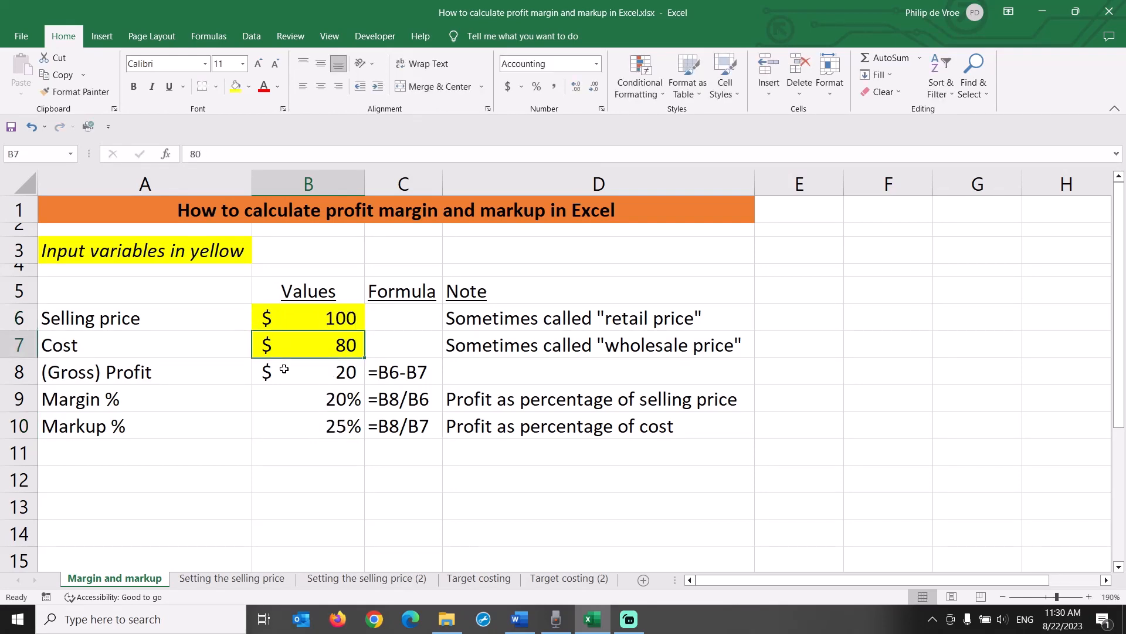
type("51")
key("Return")
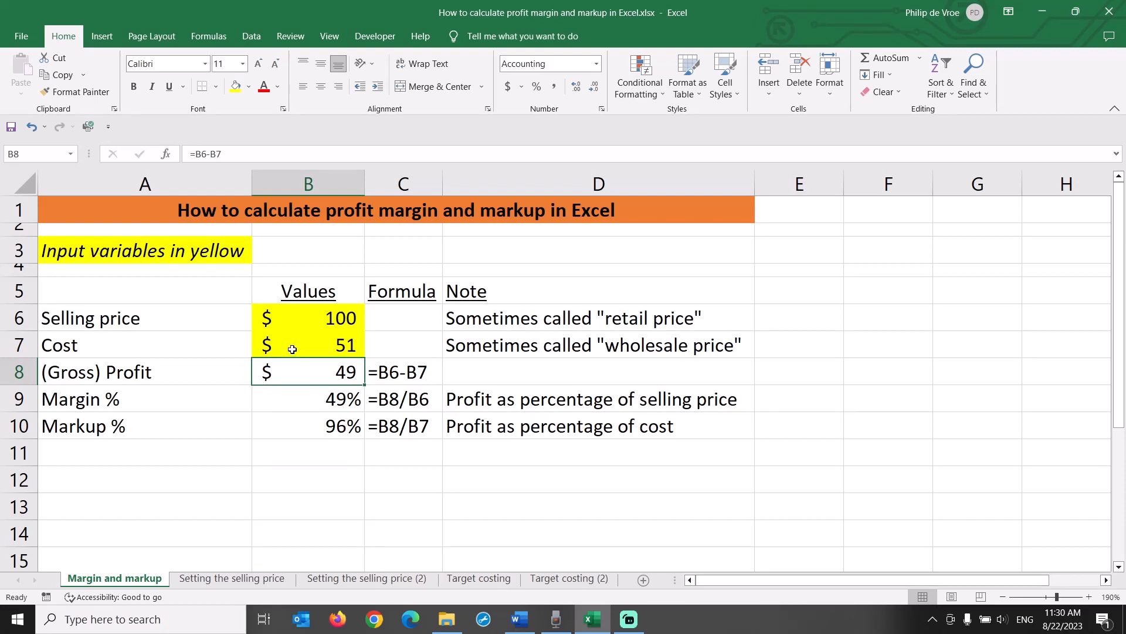
Raise the cost in B7 to 120 to test a cost above the selling price
left_click(292, 349)
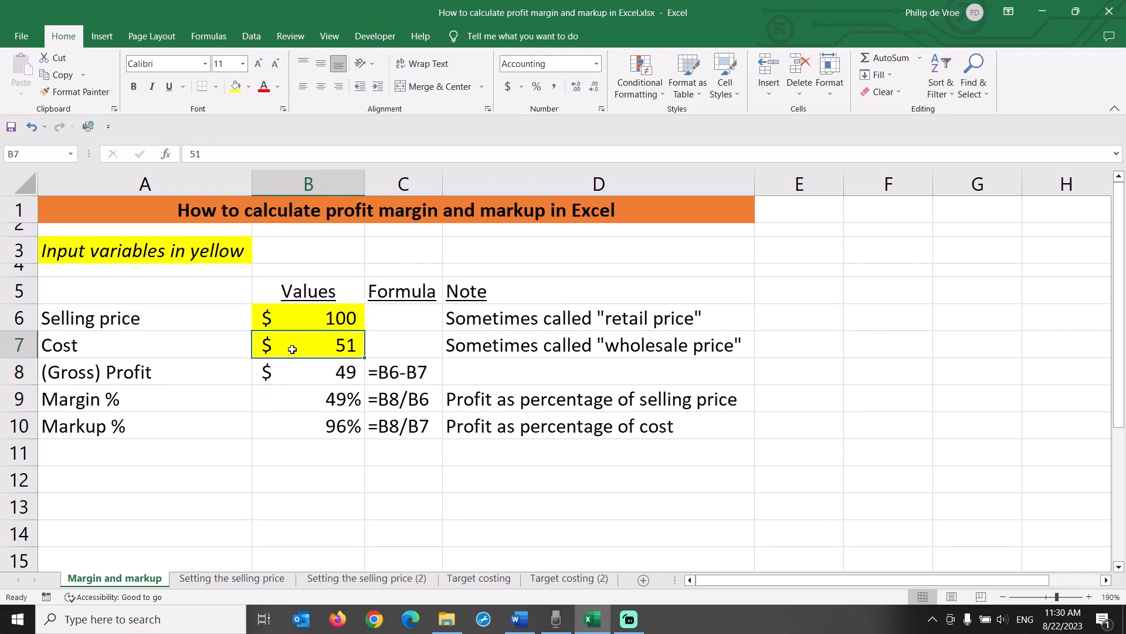
type("120")
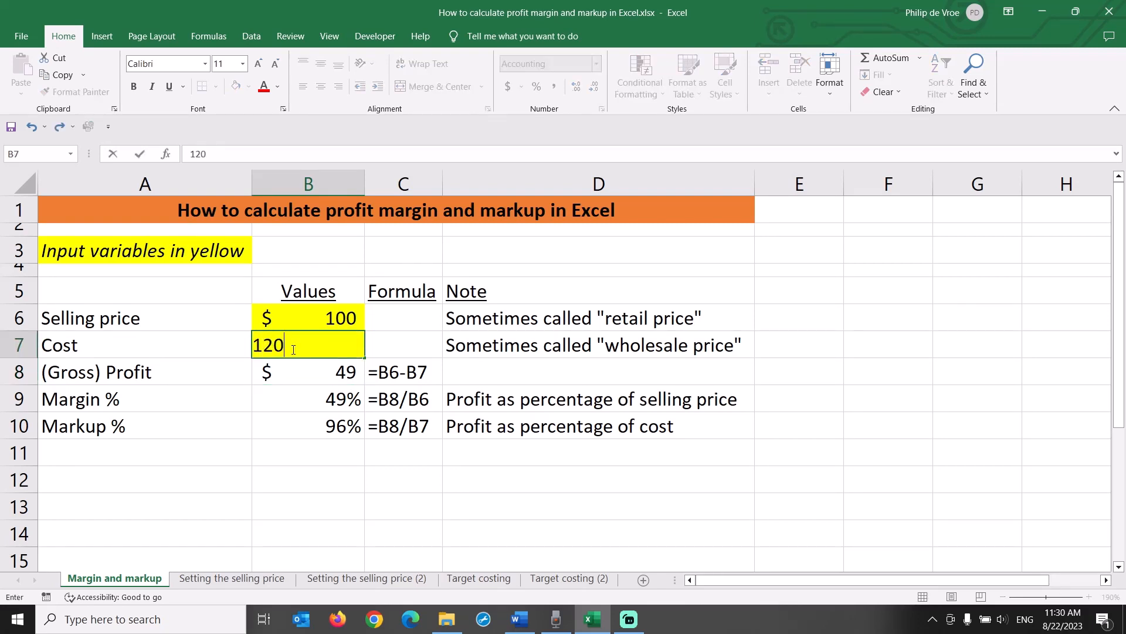
key("Return")
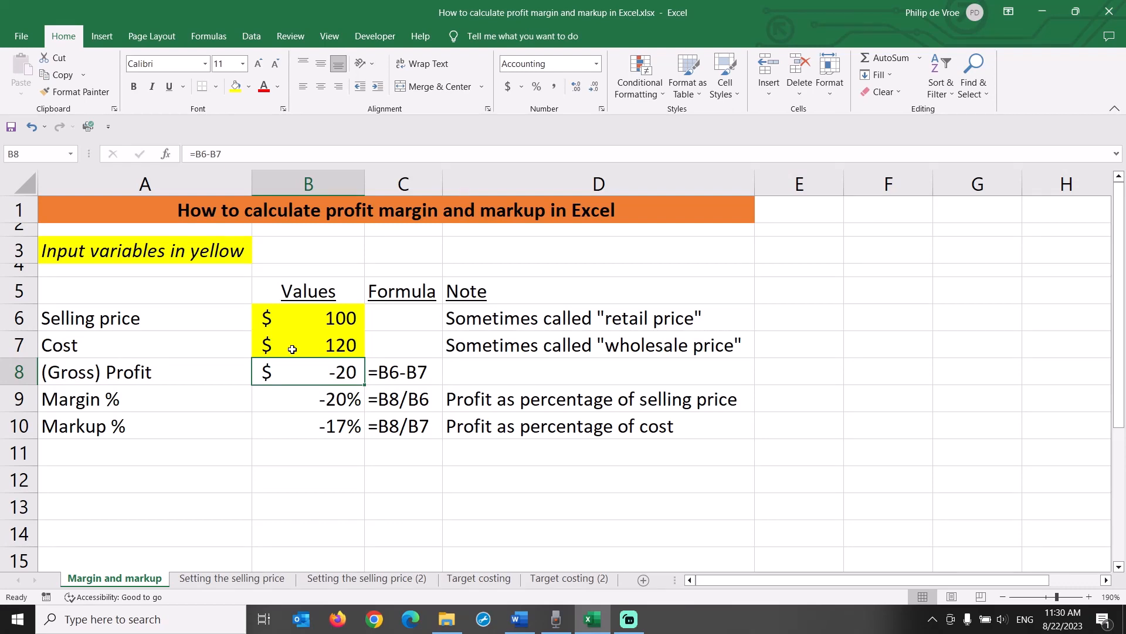
Switch to the "Setting the selling price" sheet and highlight the yellow input label with the empty cost and margin cells
left_click(238, 580)
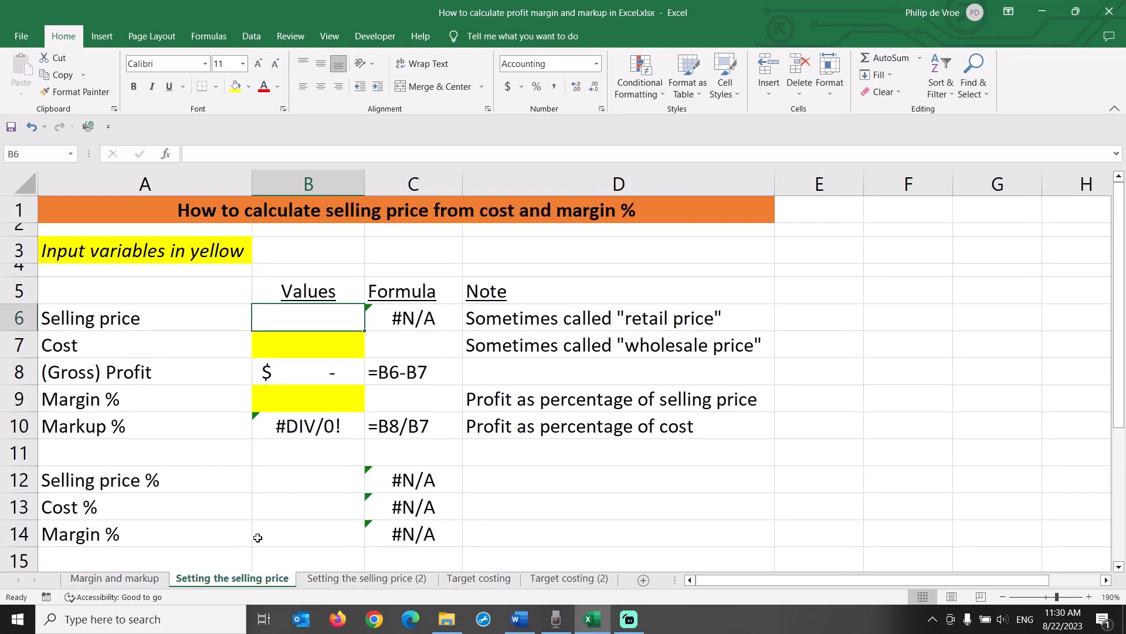
left_click(261, 212)
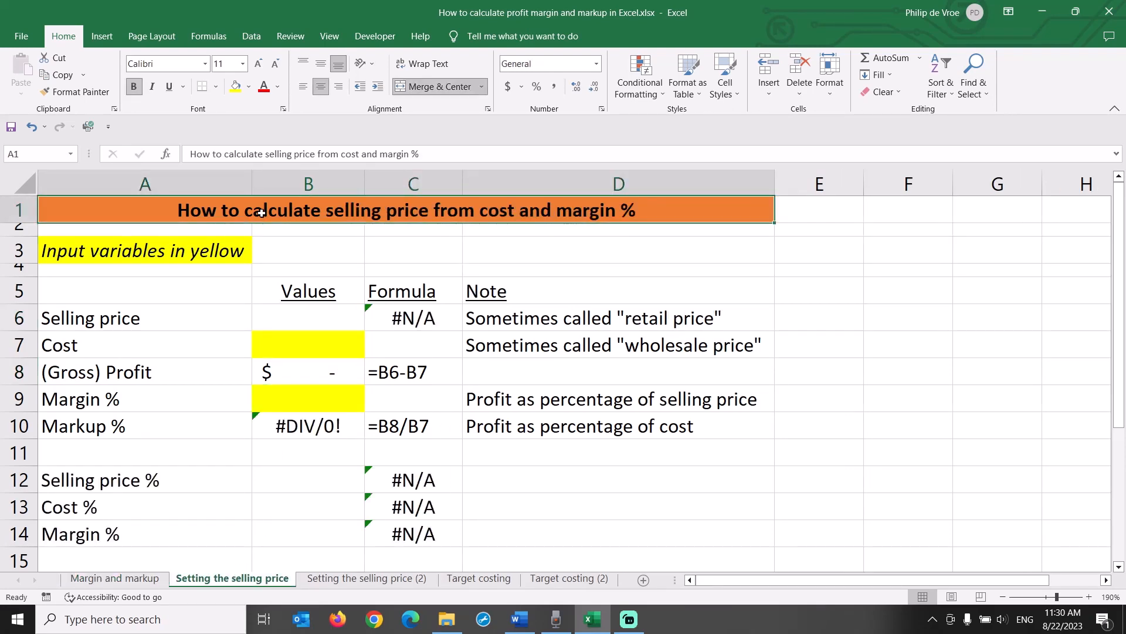
left_click(213, 251)
left_click(290, 345, "ctrl")
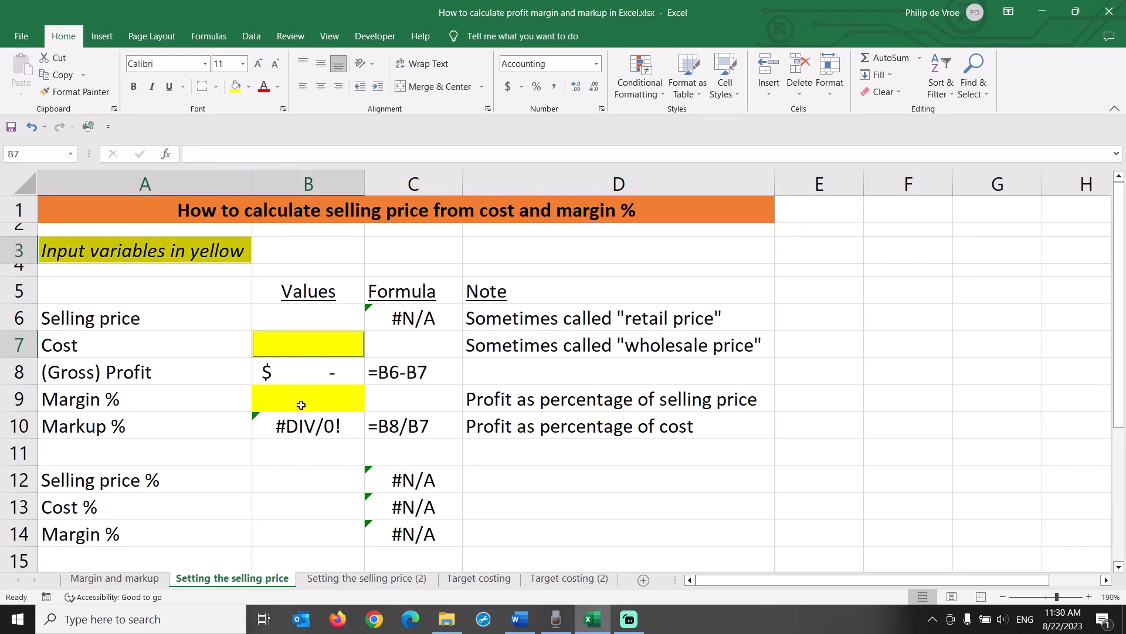
left_click(300, 403, "ctrl")
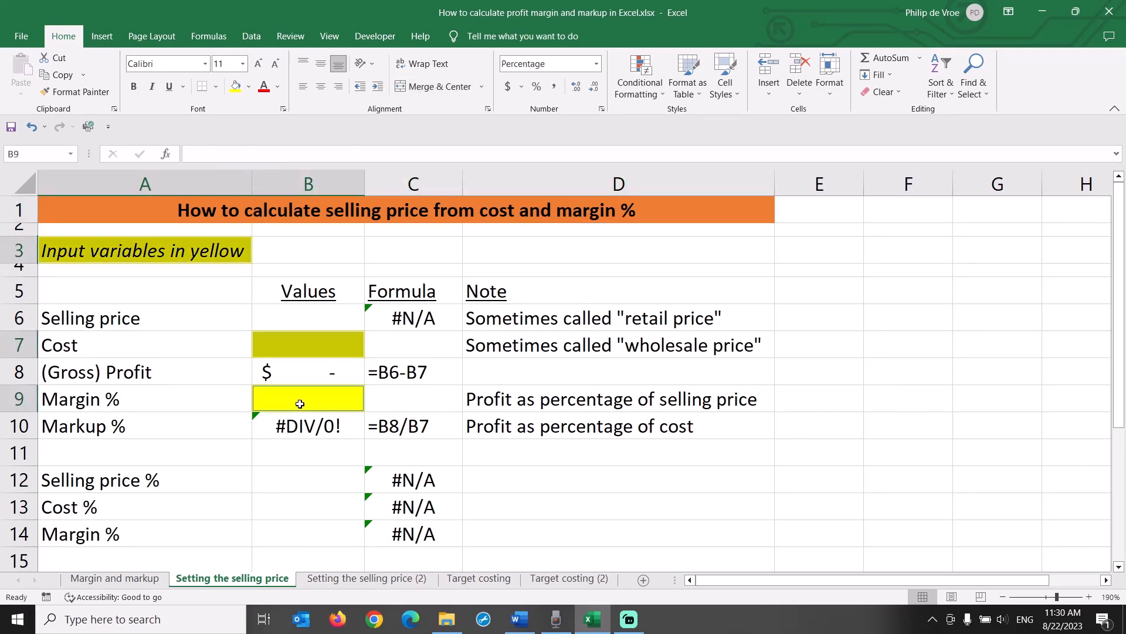
Enter a cost of 80 in B7 and a margin of 20% in B9
left_click(308, 343)
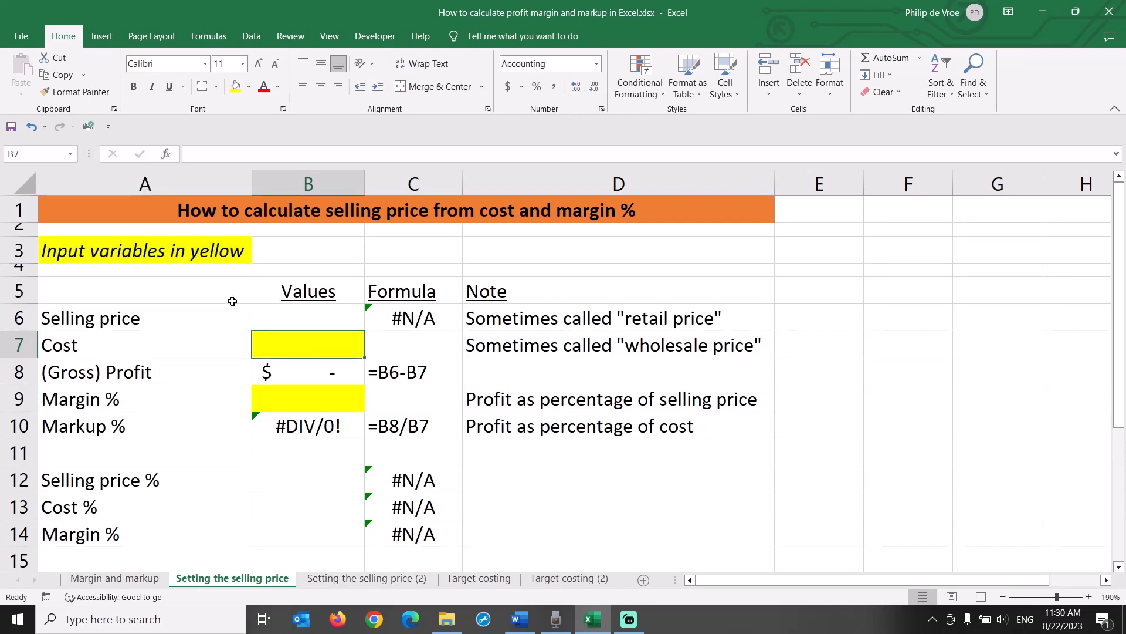
type("80")
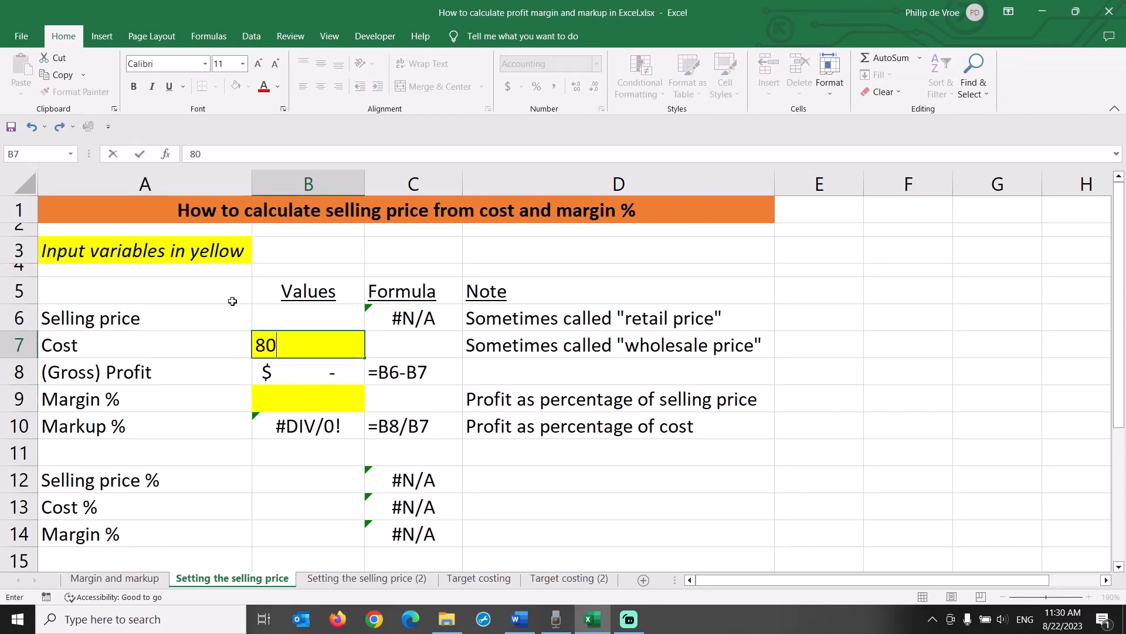
key("Return")
key("Return")
type("20")
key("Return")
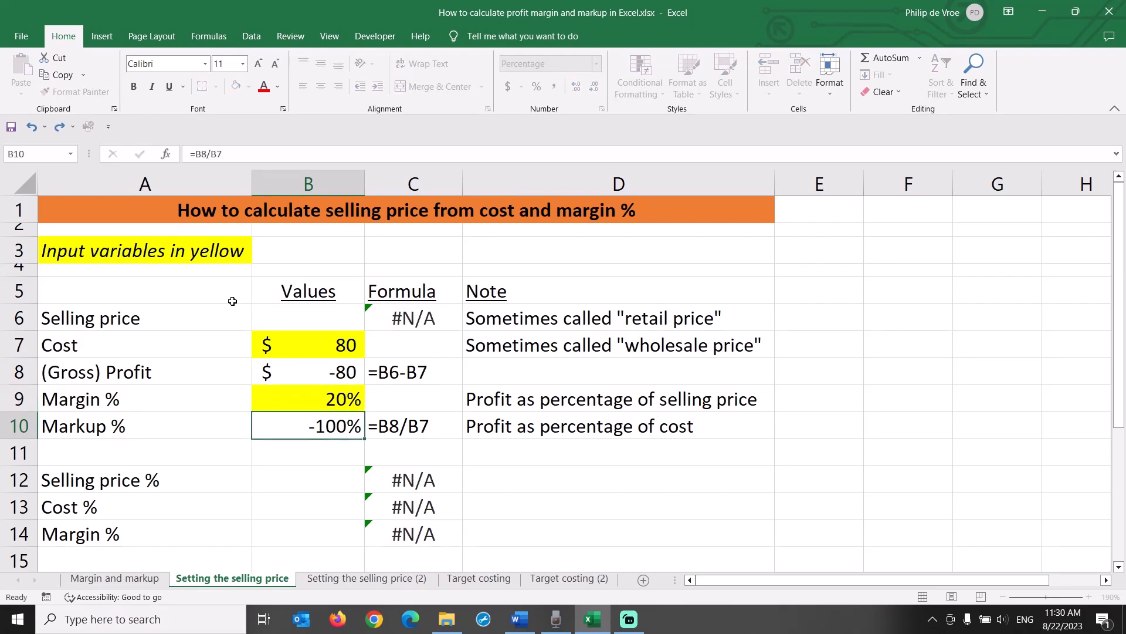
Calculate the selling price in B6 from cost and margin with the formula =B7/(1-B9)
key("Up")
key("Up")
key("Up")
key("Up")
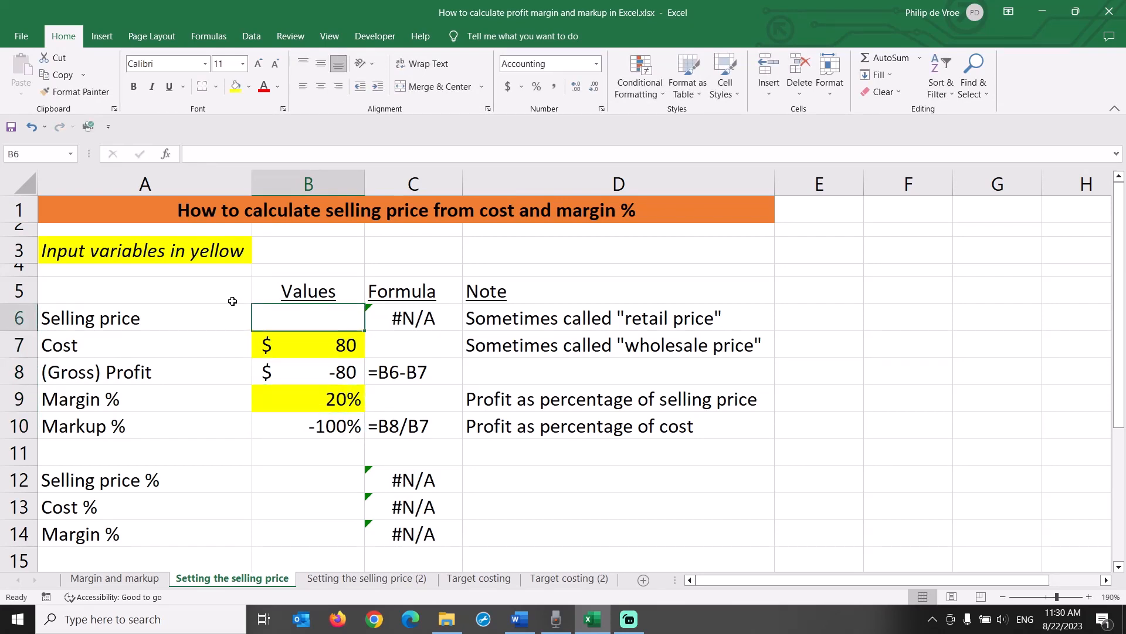
type("=")
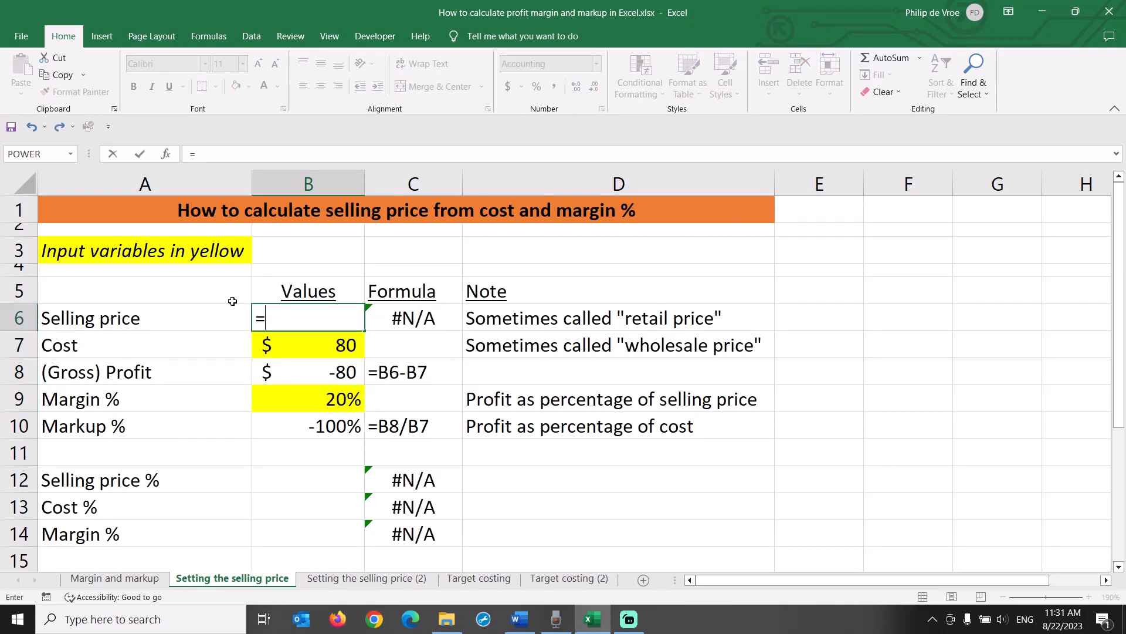
type("b7/")
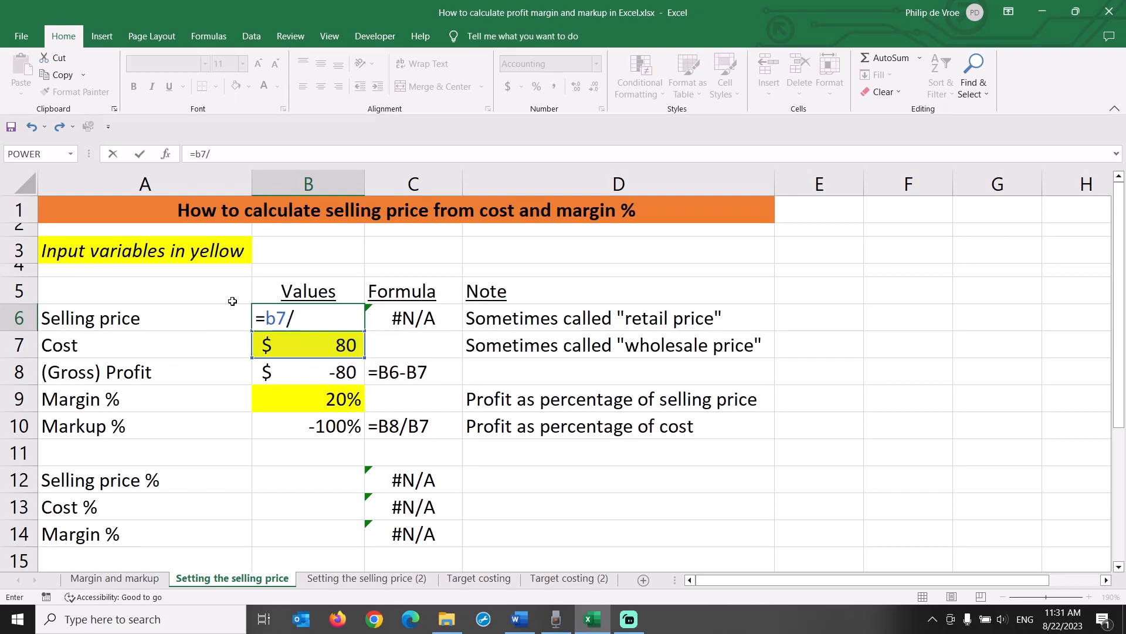
type("(1-b9)")
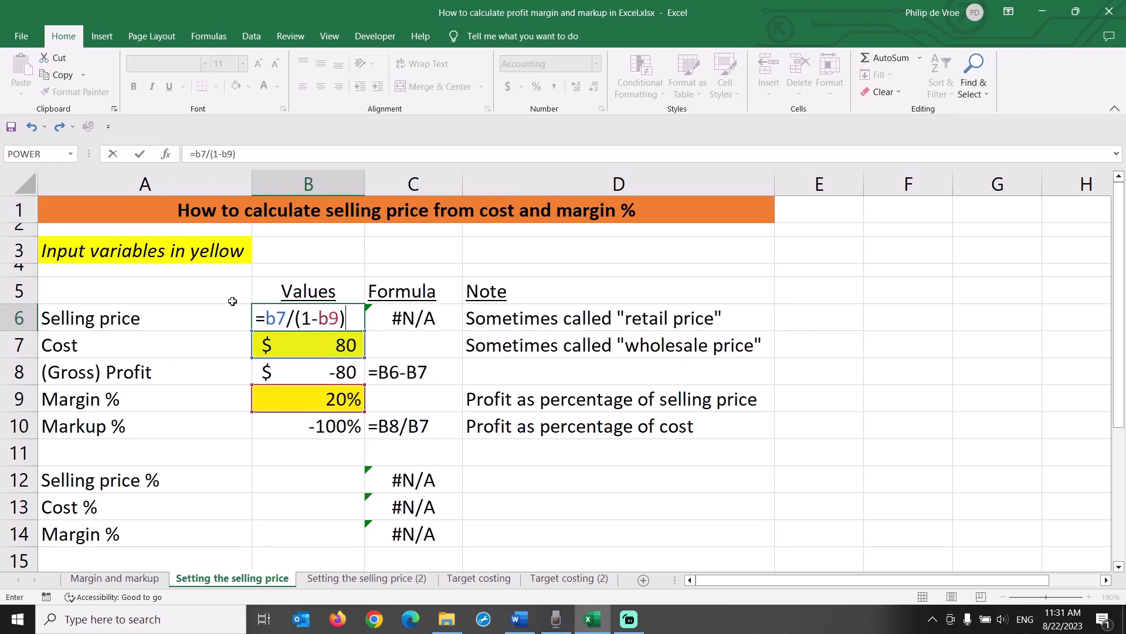
key("Return")
key("Up")
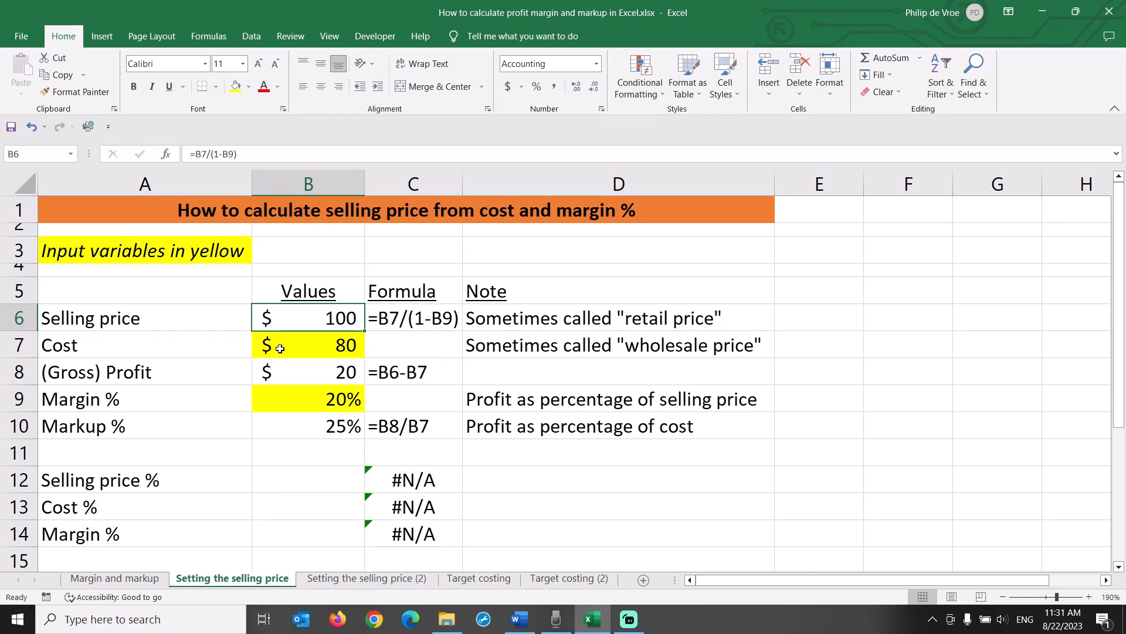
Calculate the selling price percentage in B12 with the formula =B6/B$6
left_click(292, 477)
type("=b6/b")
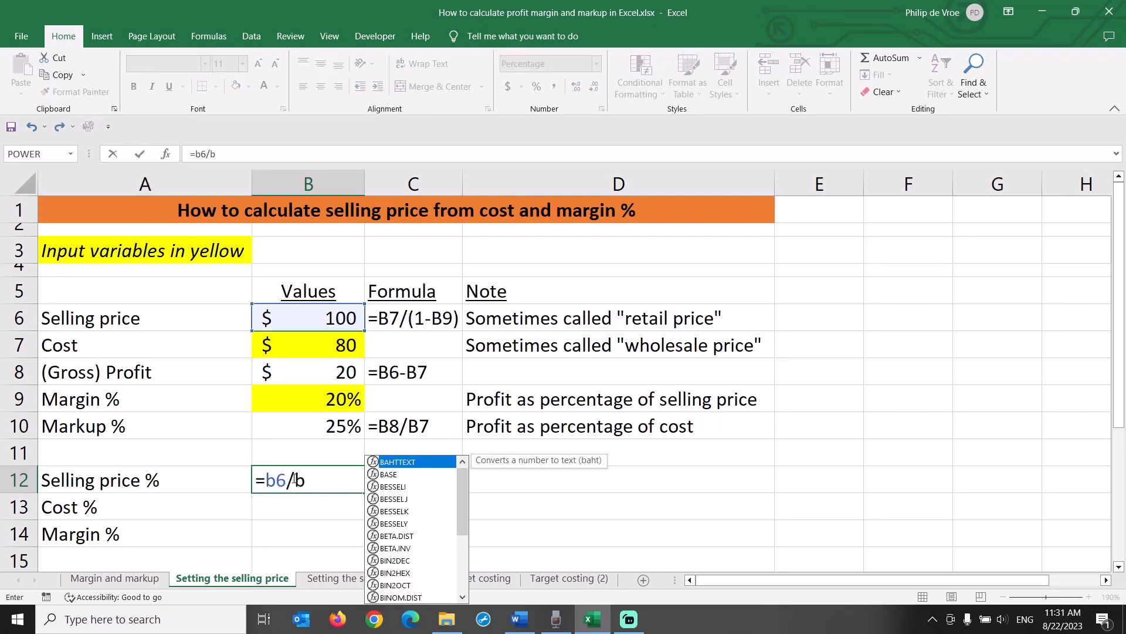
type("$6")
key("Return")
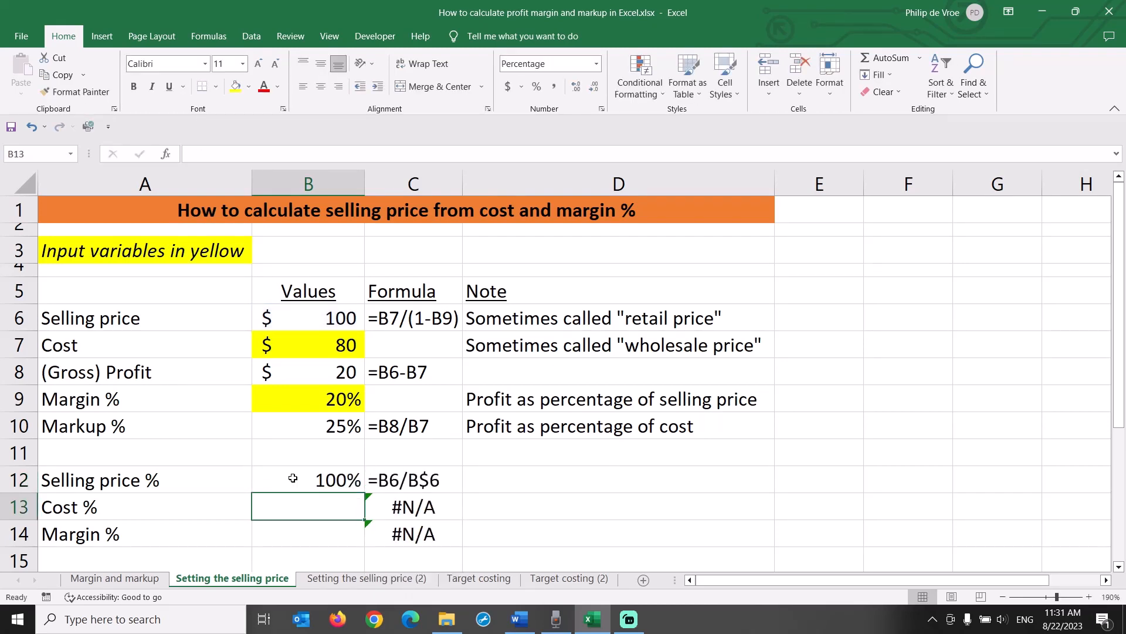
Copy the percentage formula from B12 into the Cost % and Margin % cells, B13 and B14
left_click(293, 477)
key("ctrl+c")
key("Down")
key("ctrl+v")
key("Down")
key("ctrl+v")
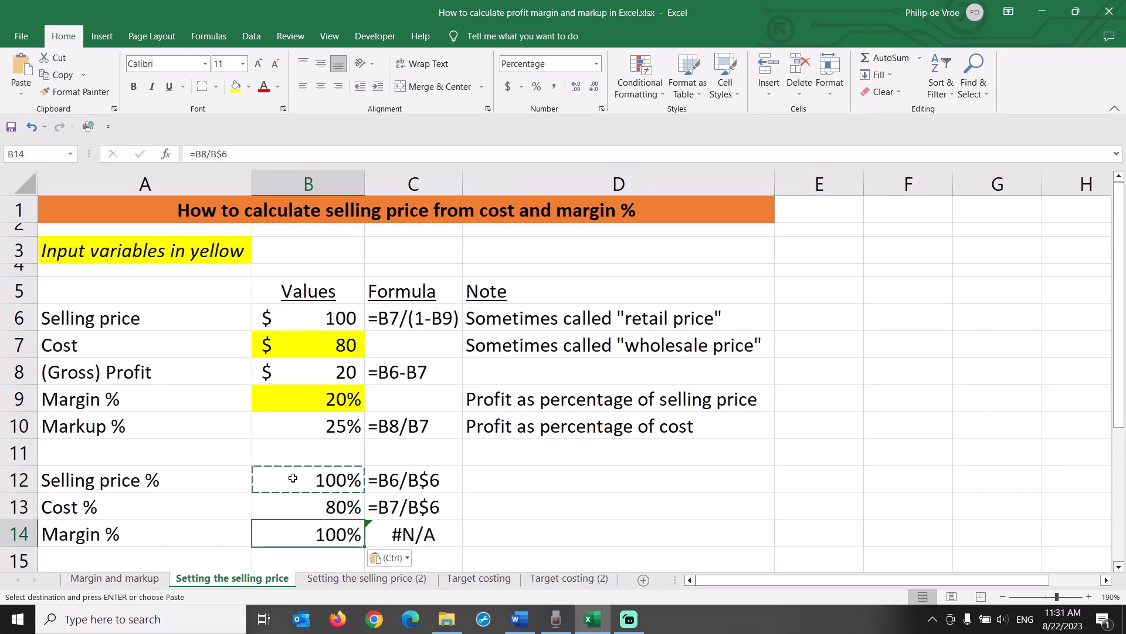
key("Escape")
Examine the cost and margin percentages in B13 and B14 against the margin, cost and selling price cells above
key("Up")
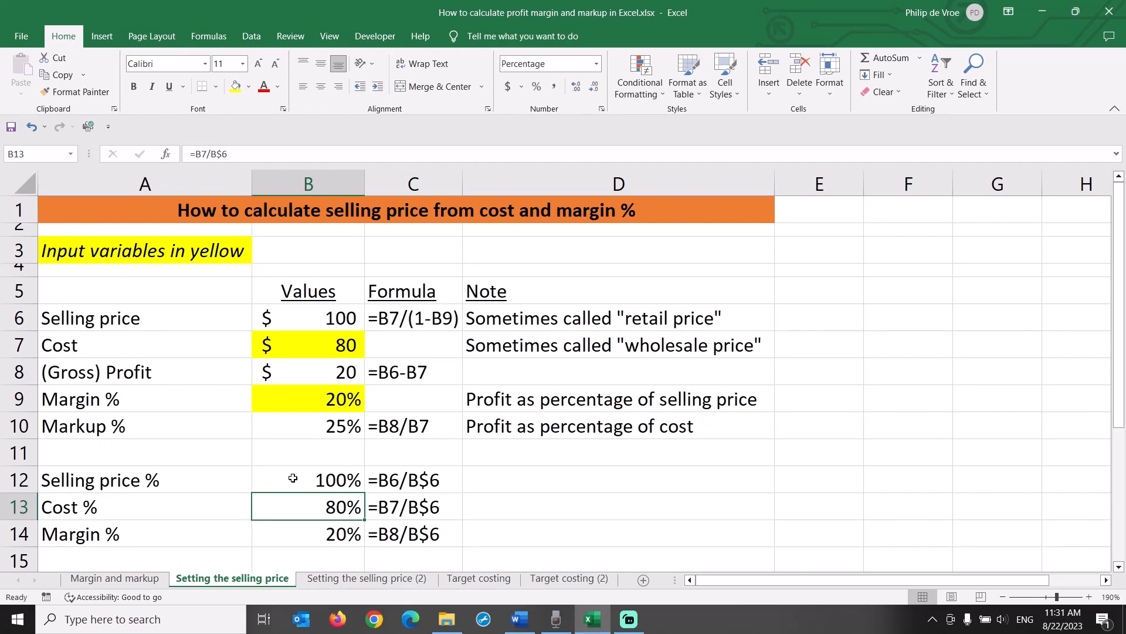
key("Down")
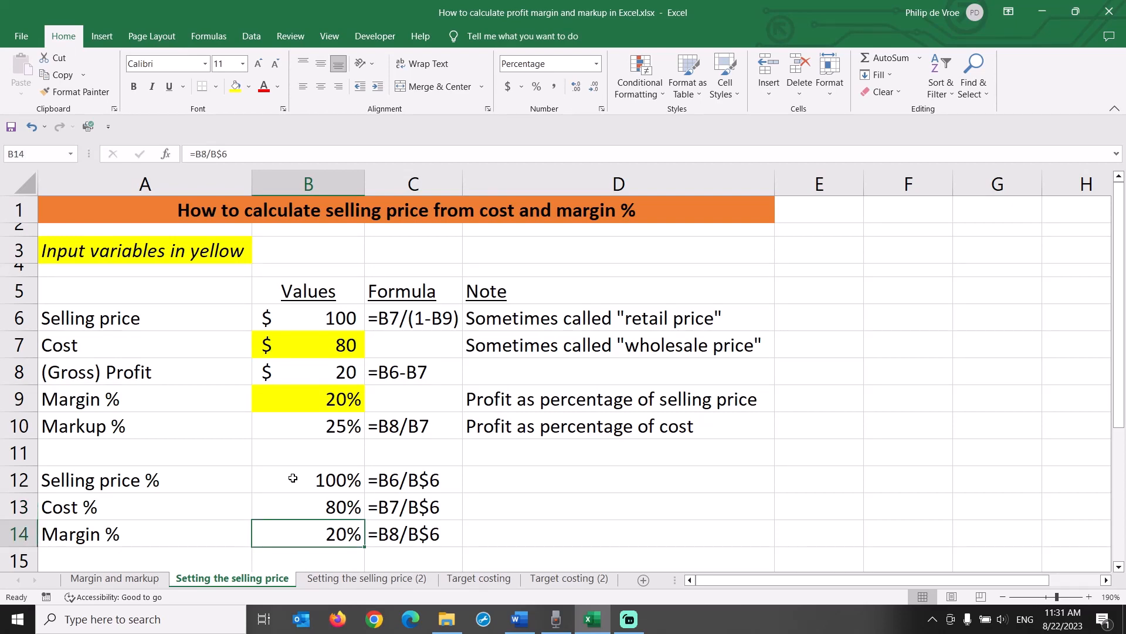
key("shift+Up")
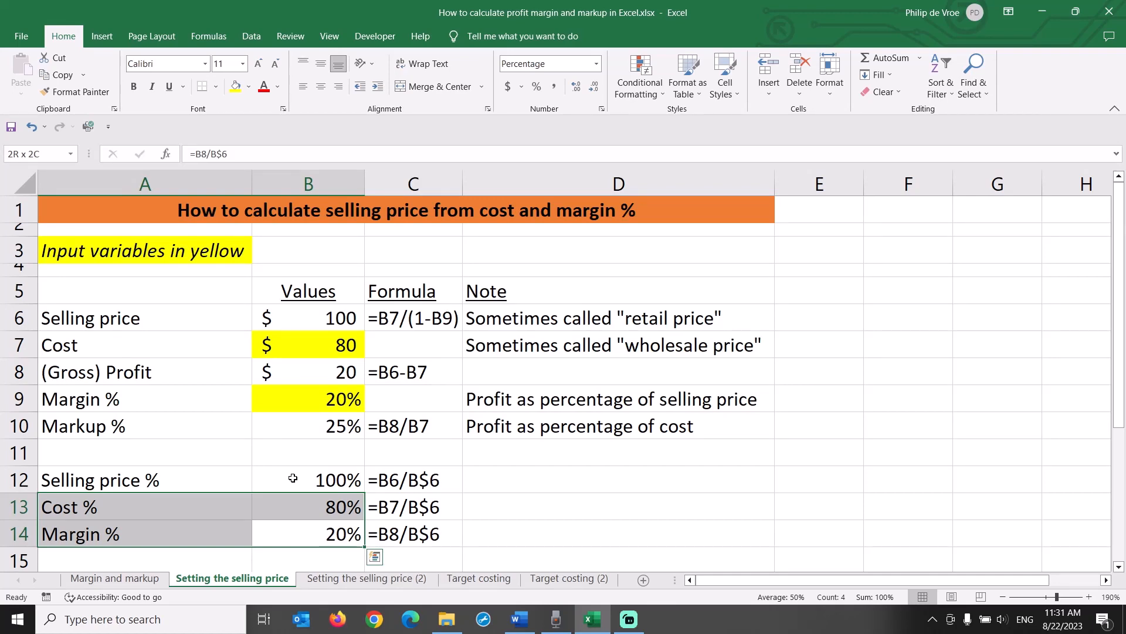
key("Up")
key("shift+Down")
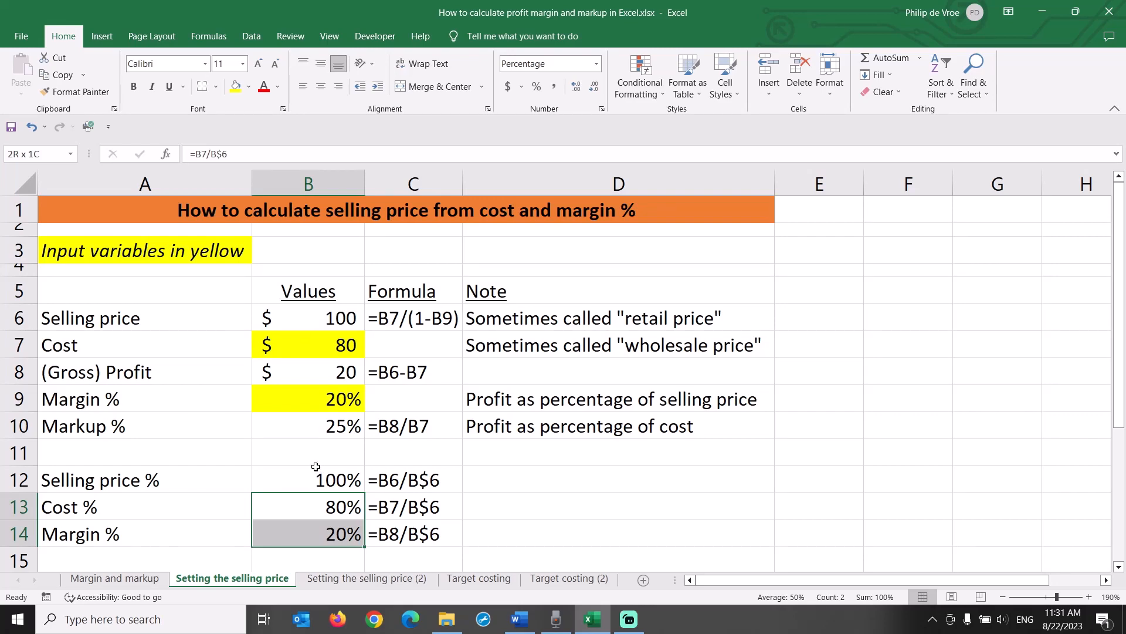
left_click(311, 400)
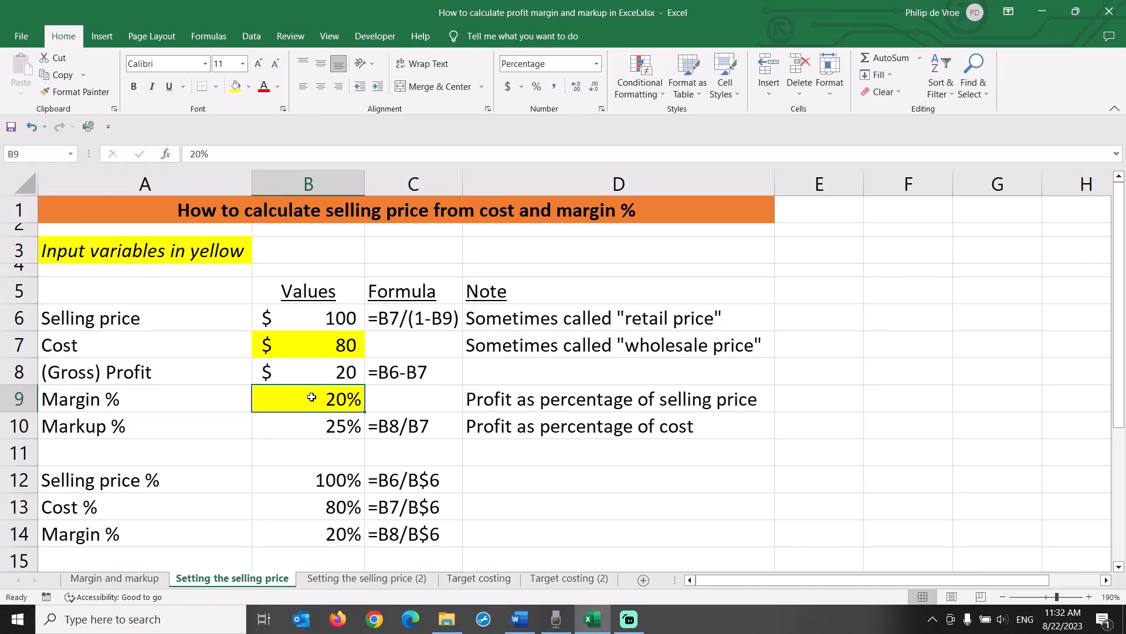
left_click(309, 345)
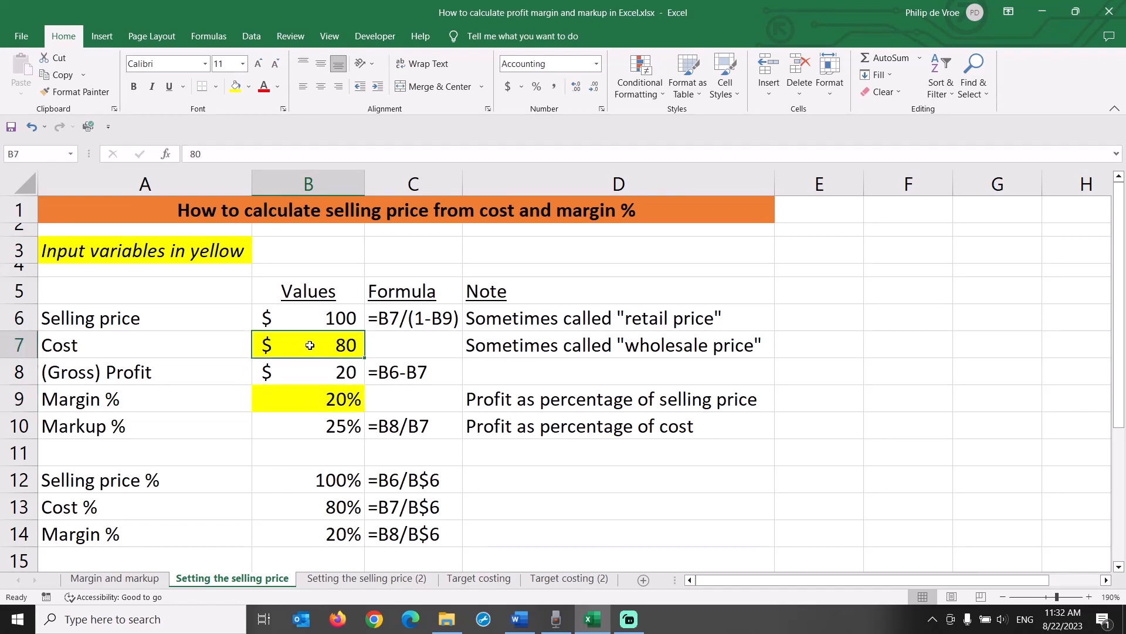
left_click(340, 513, "ctrl")
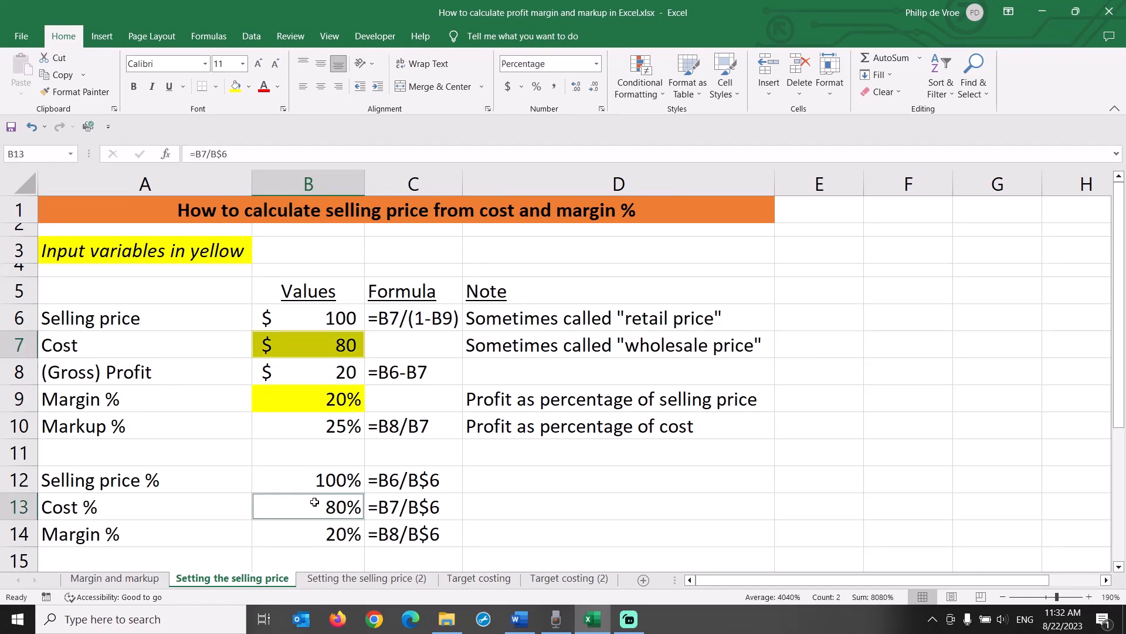
left_click(329, 317)
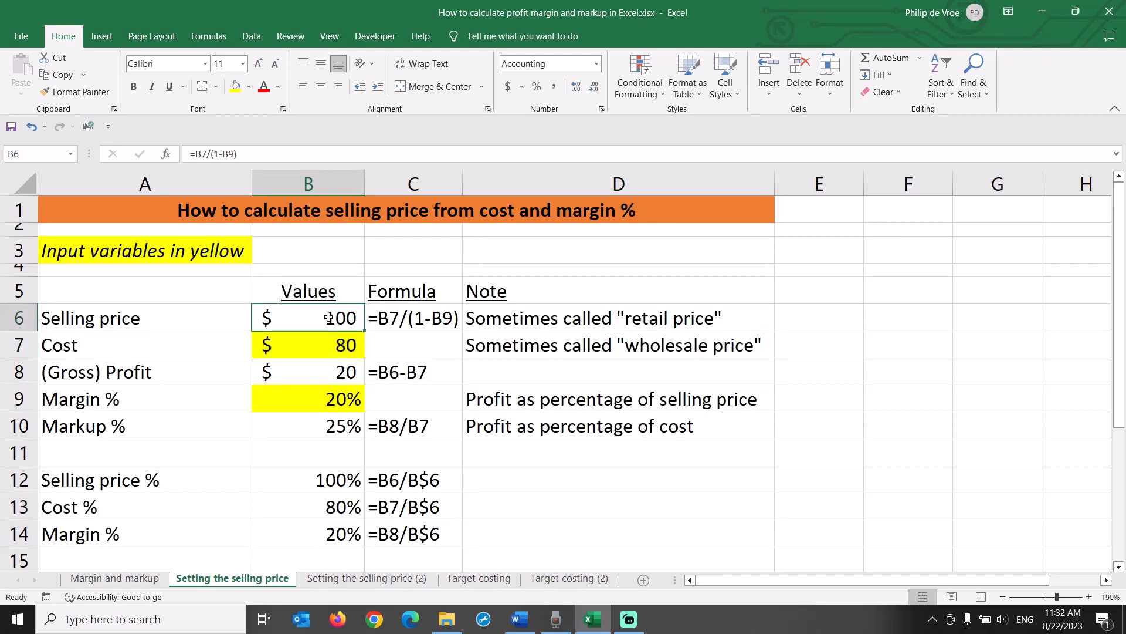
Set the margin in B9 to 40% and inspect the selling price and cost percentages in B12 and B13
left_click(315, 405)
type("40")
key("Return")
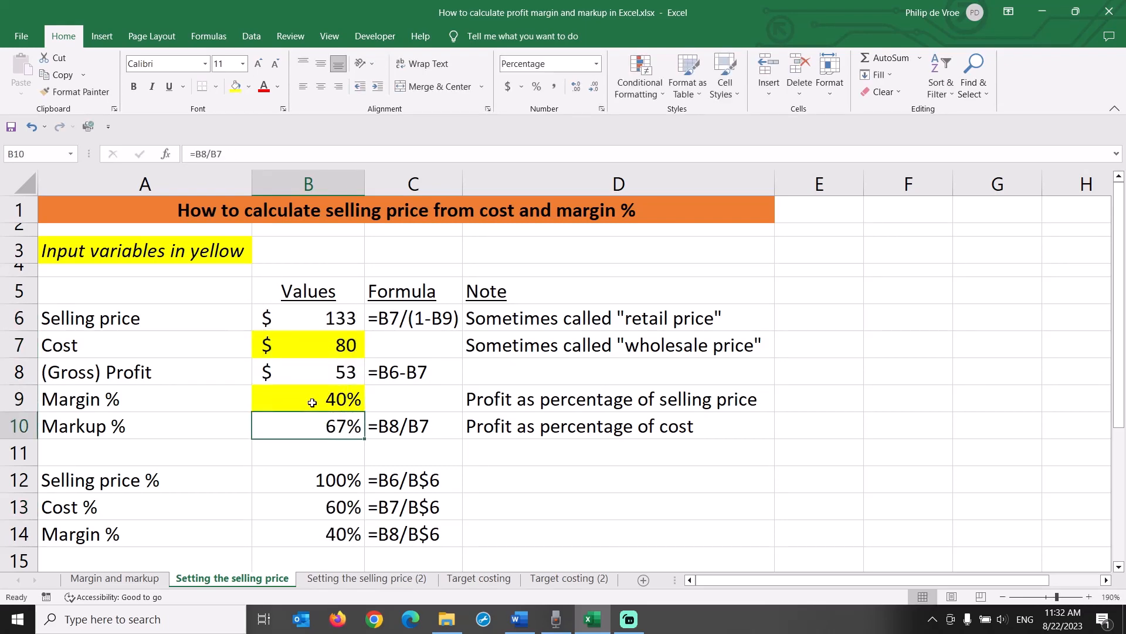
left_click(295, 486)
left_click(294, 508)
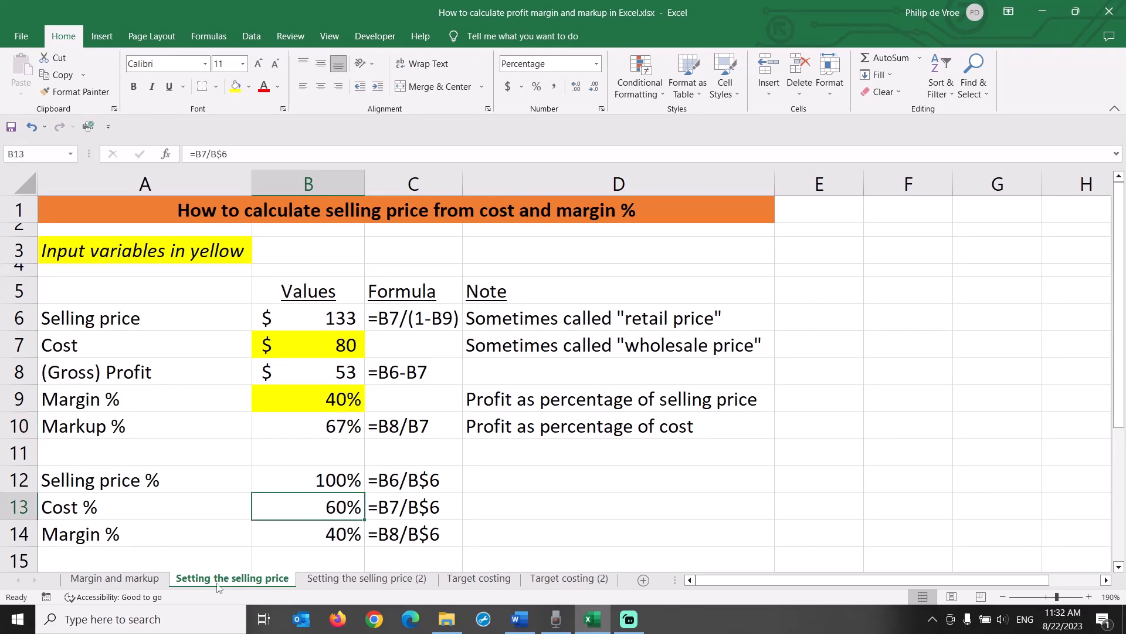
Open the Windows Calculator and divide 80 by 0.6 to check the selling price
left_click(156, 620)
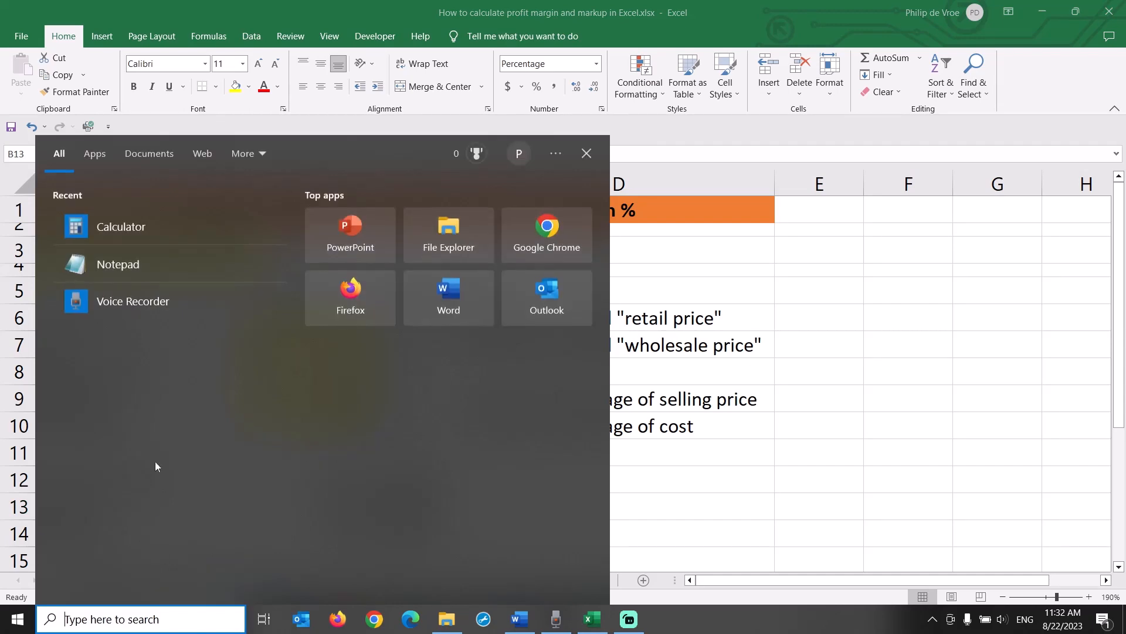
left_click(150, 231)
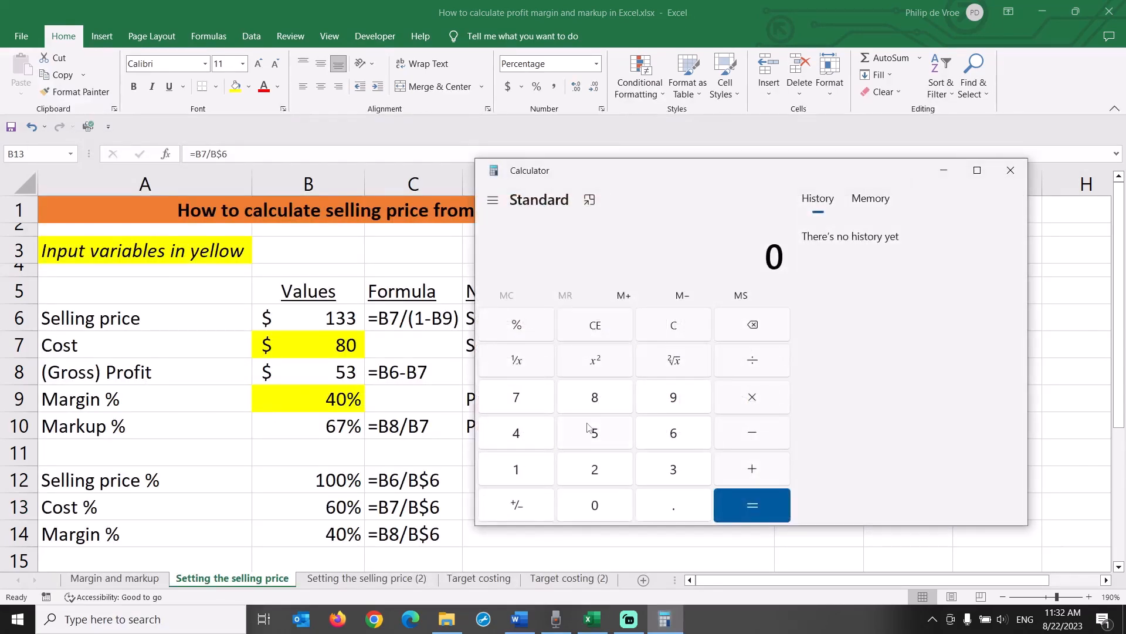
type("80/0.6")
key("Return")
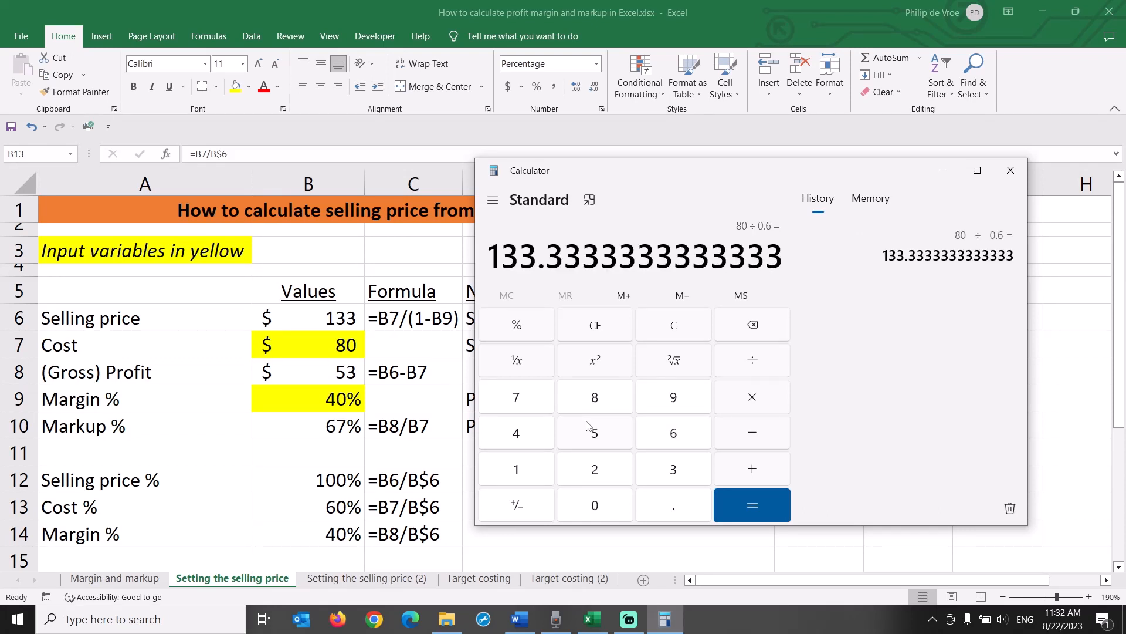
Switch back to Excel, open the "Setting the selling price (2)" sheet and examine its title and yellow input cells
key("alt+Tab")
left_click(343, 318)
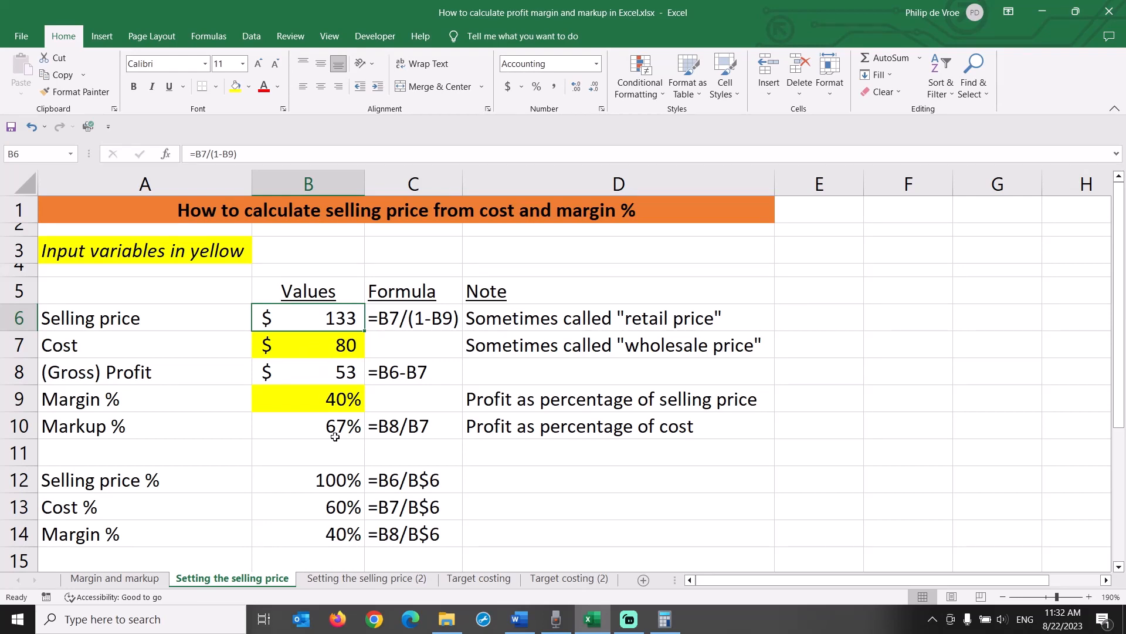
left_click(358, 583)
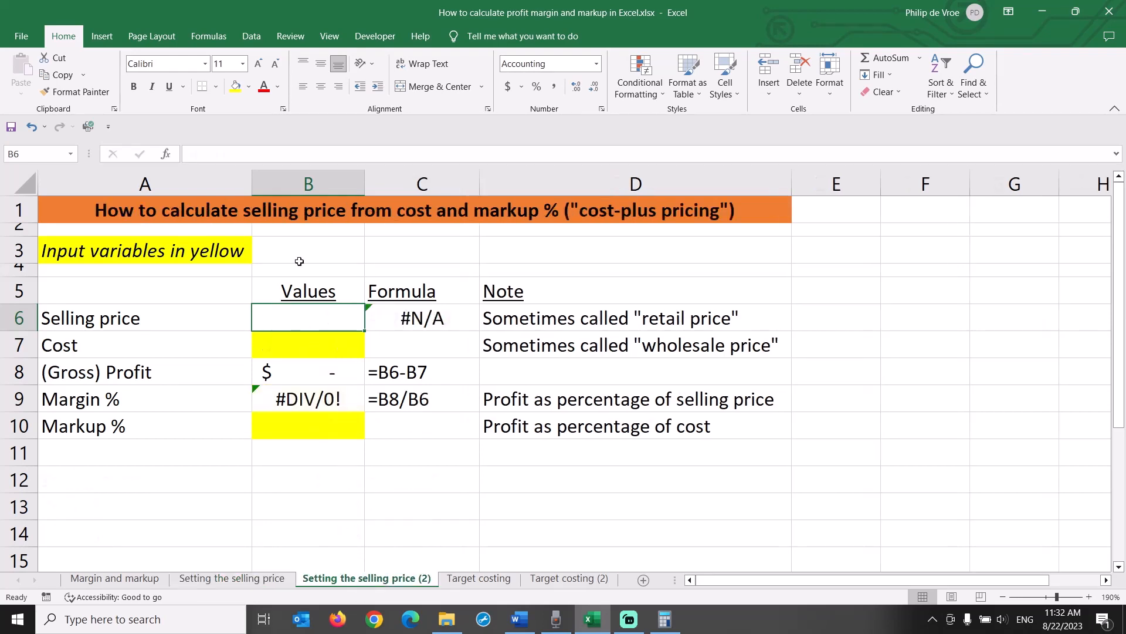
left_click(289, 207)
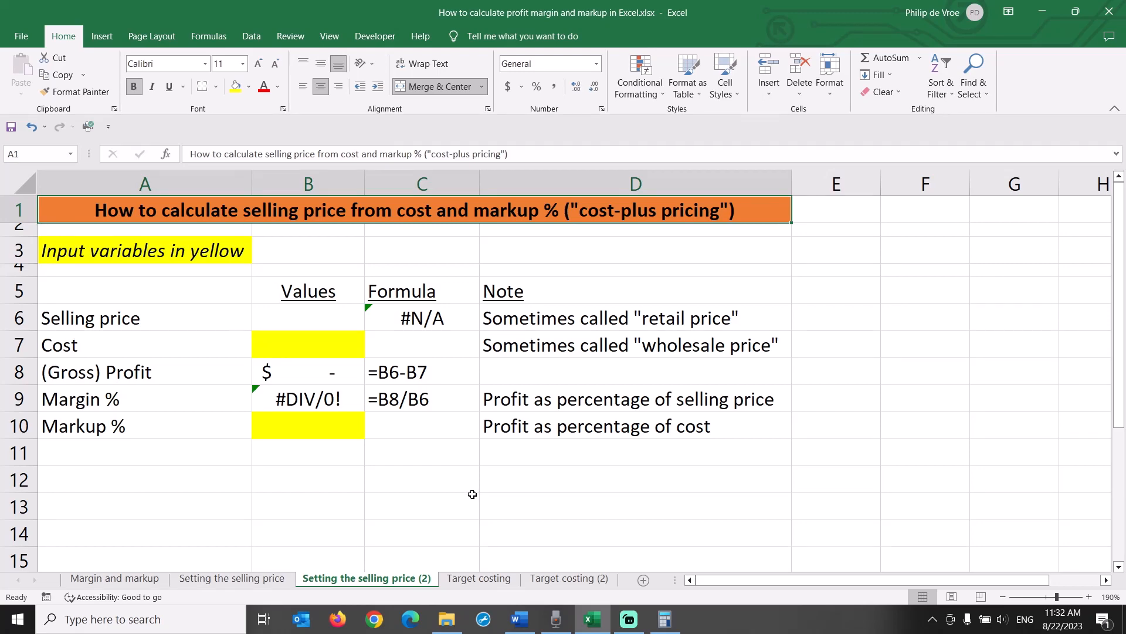
left_click(230, 261)
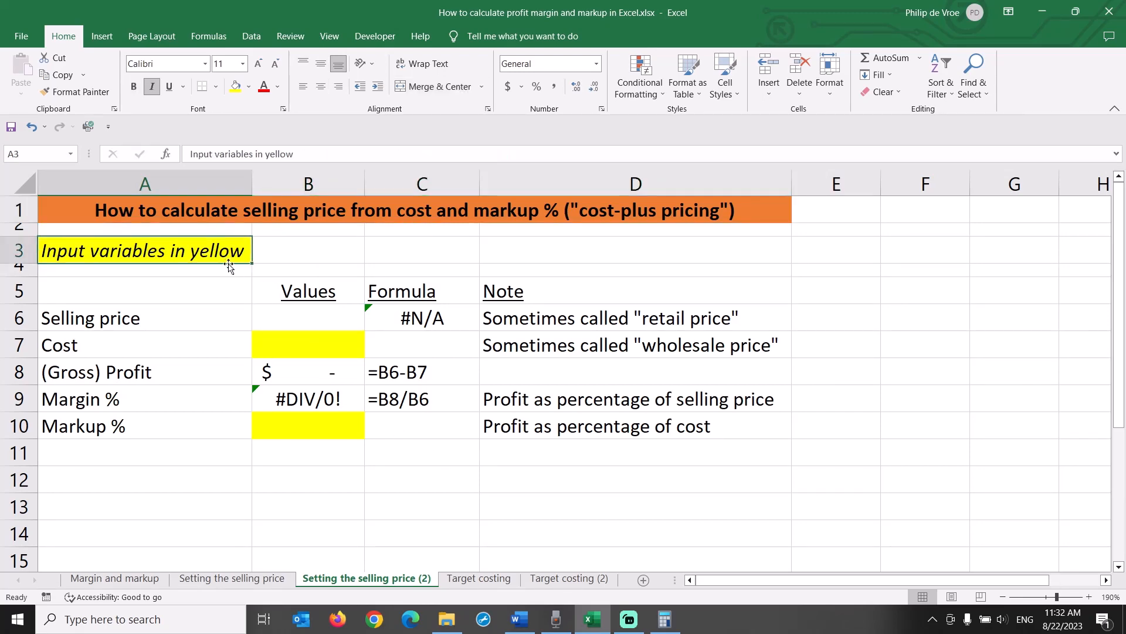
left_click(294, 341, "ctrl")
left_click(304, 416, "ctrl")
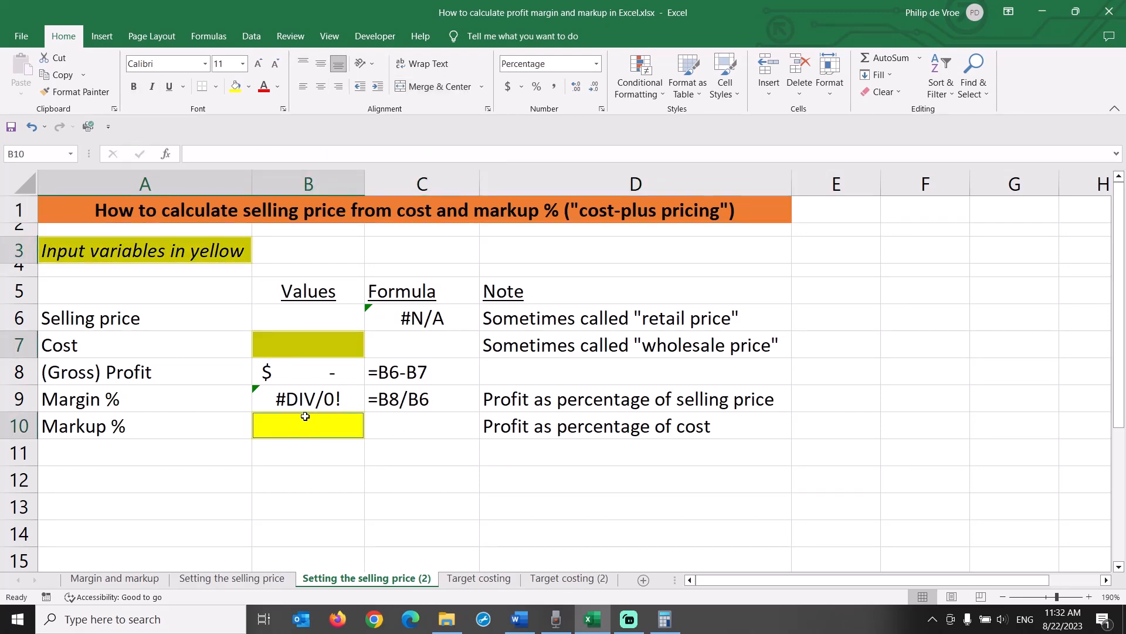
left_click(312, 356)
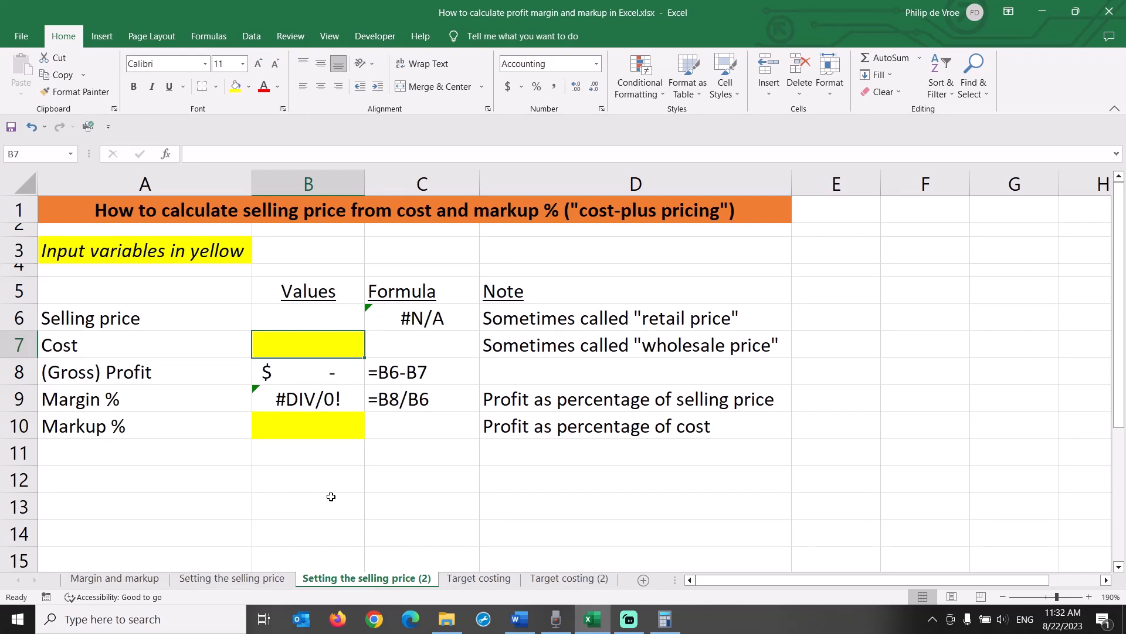
Set the cost in B7 to 80 and the markup in B10 to 25%
left_click(296, 323)
left_click(296, 341)
type("80")
key("Return")
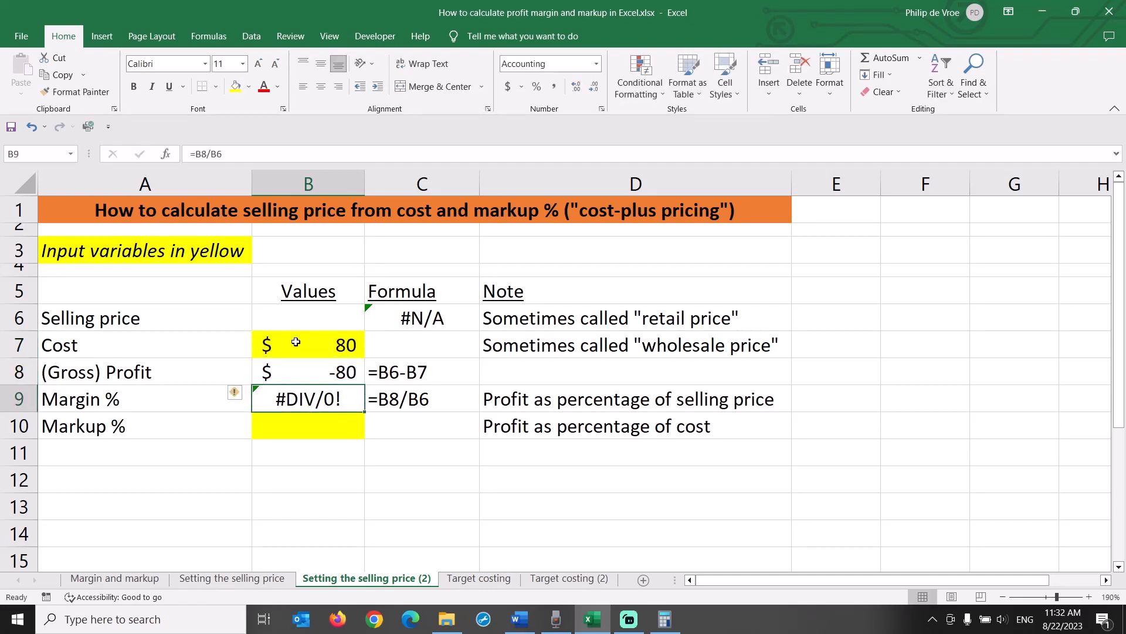
key("Down")
key("Down")
type("25")
key("Return")
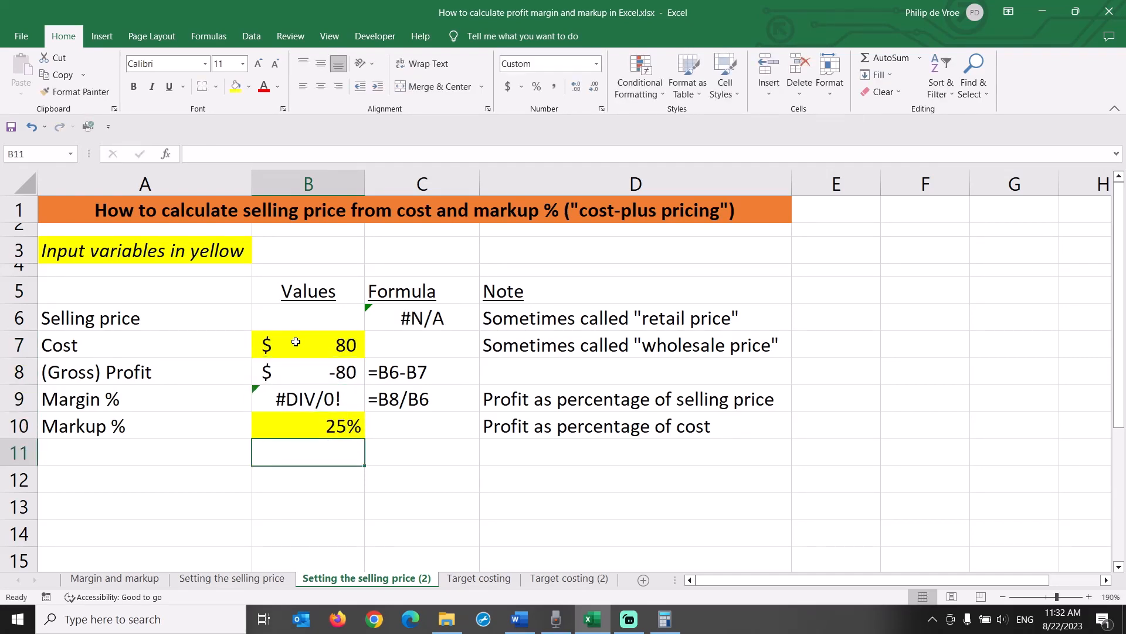
Calculate the selling price in B6 from cost and markup with the formula =B7*(1+B10)
key("Up")
key("Up")
key("Up")
key("Up")
key("Up")
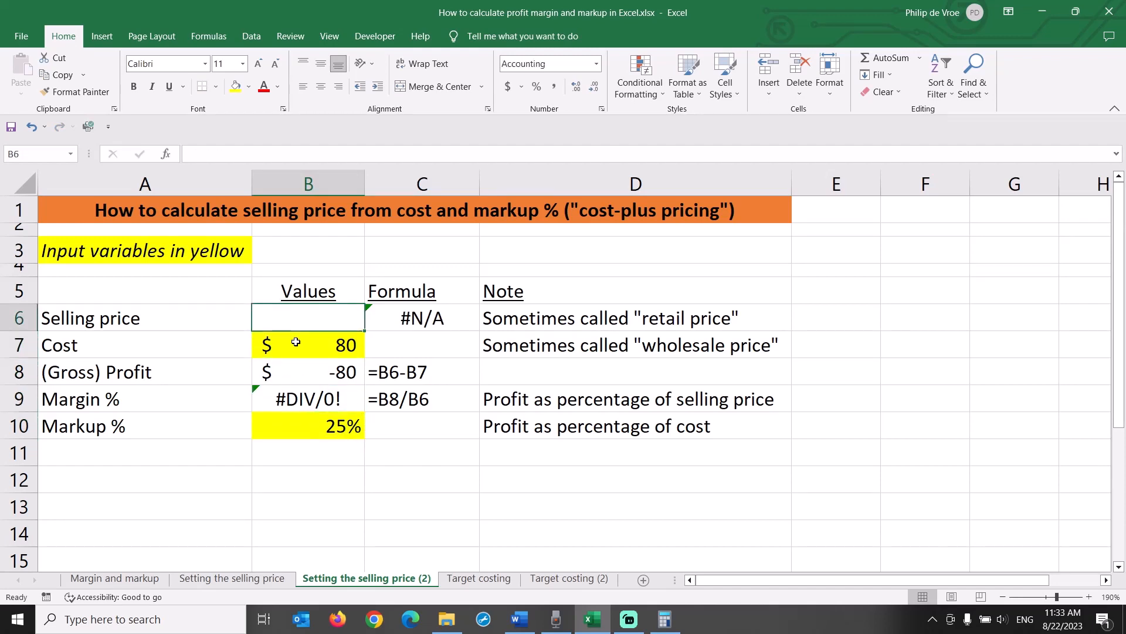
type("=")
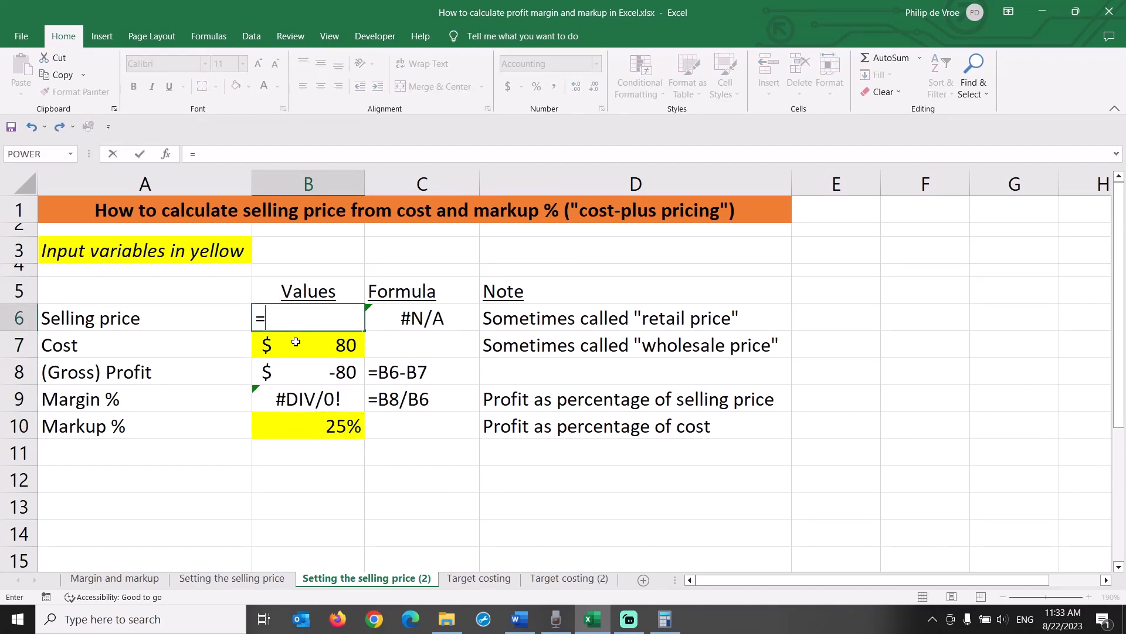
type("b")
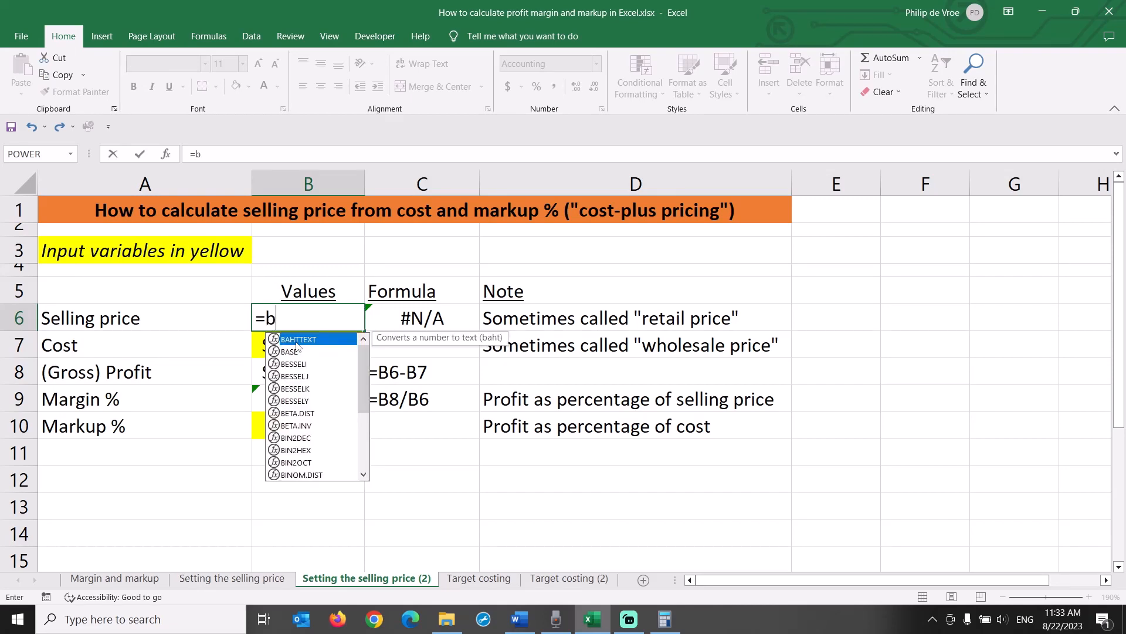
type("7*(")
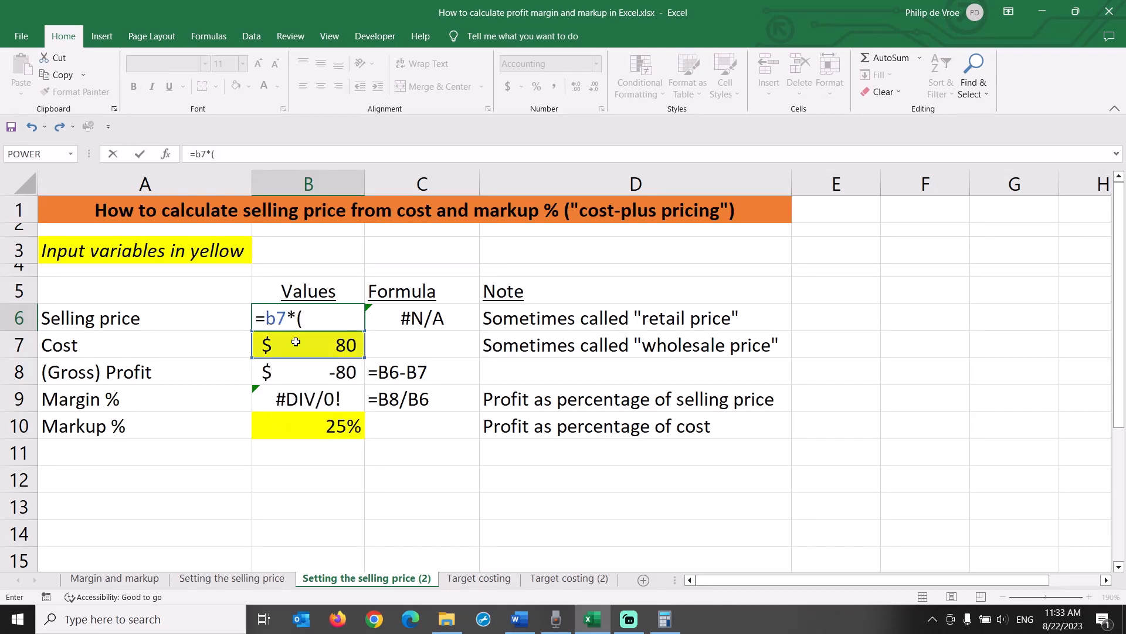
type("1+b10)")
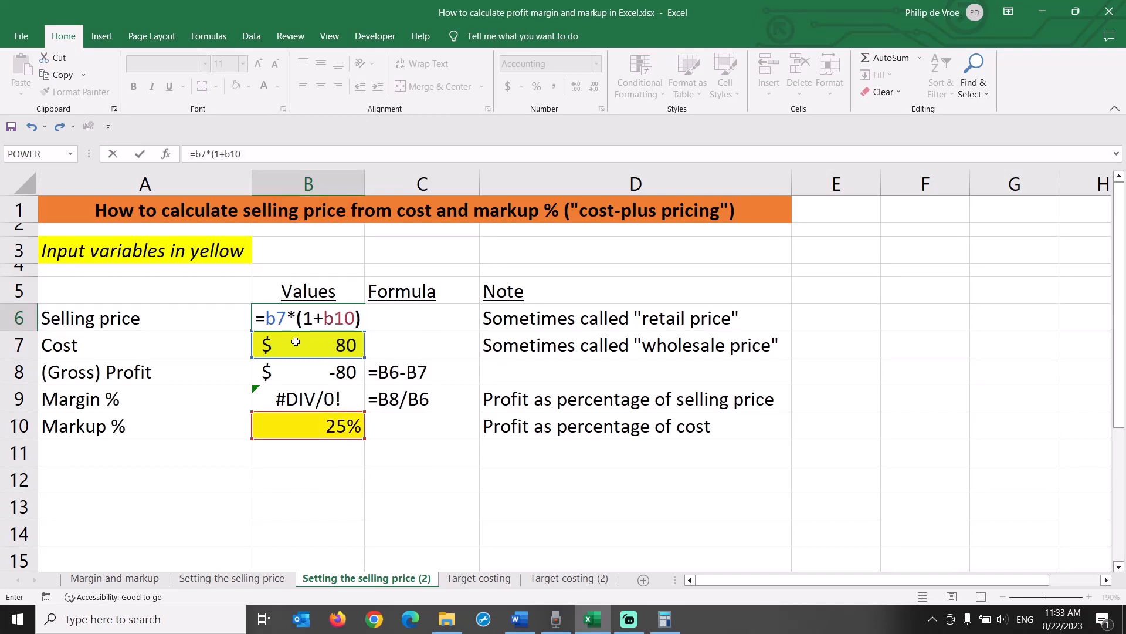
key("Return")
key("Up")
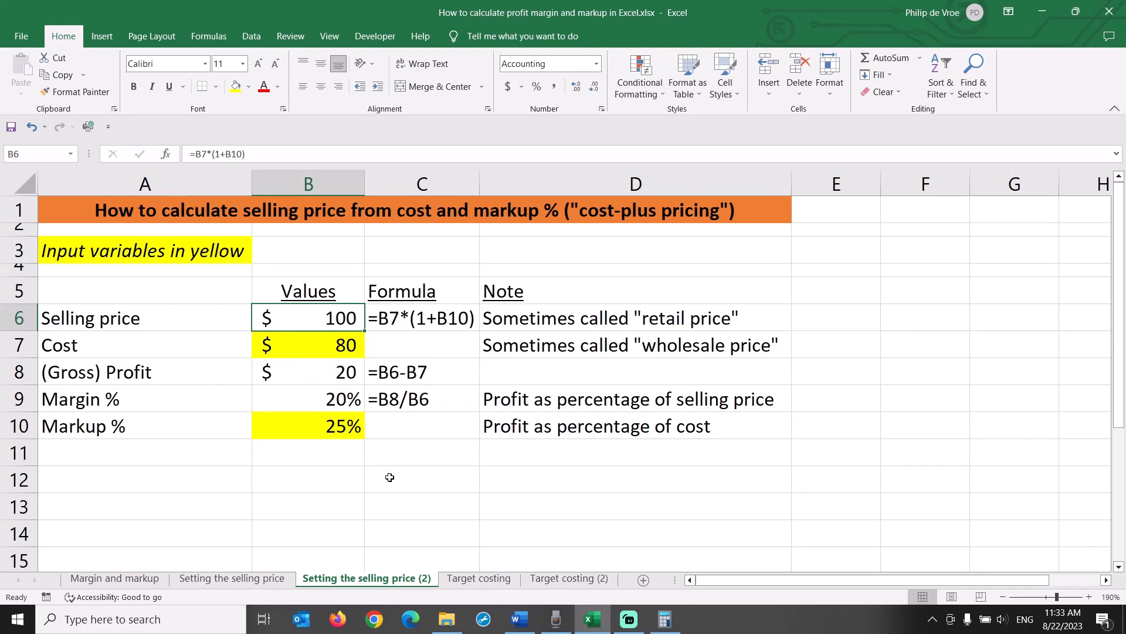
On the "Target costing" sheet, set the selling price in B6 to 100 and the margin in B9 to 20%
left_click(463, 581)
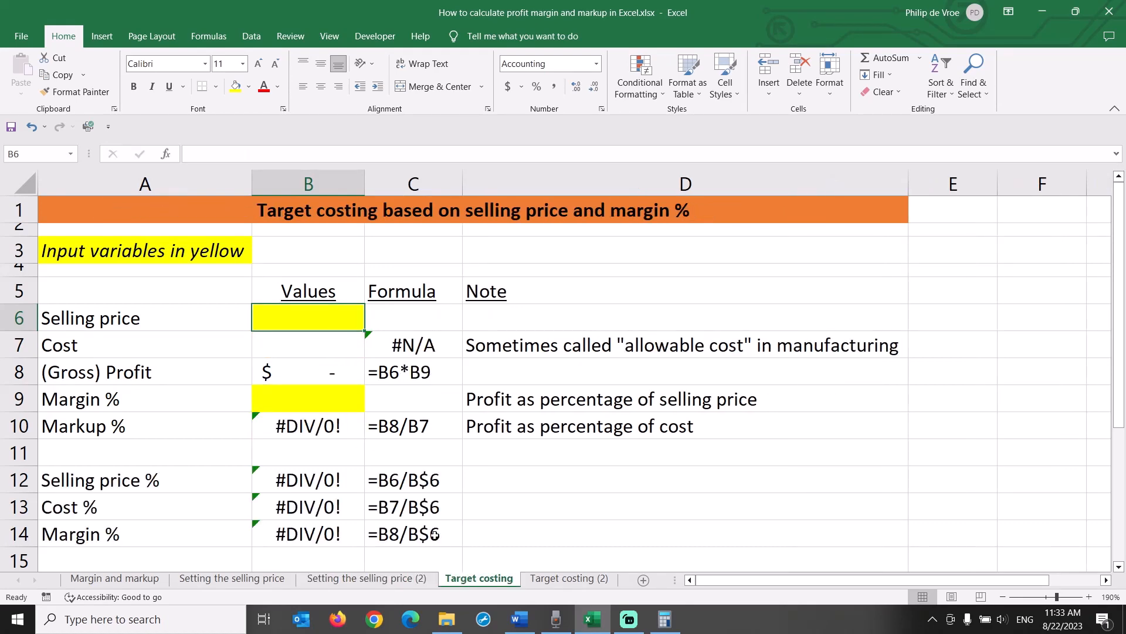
left_click(414, 206)
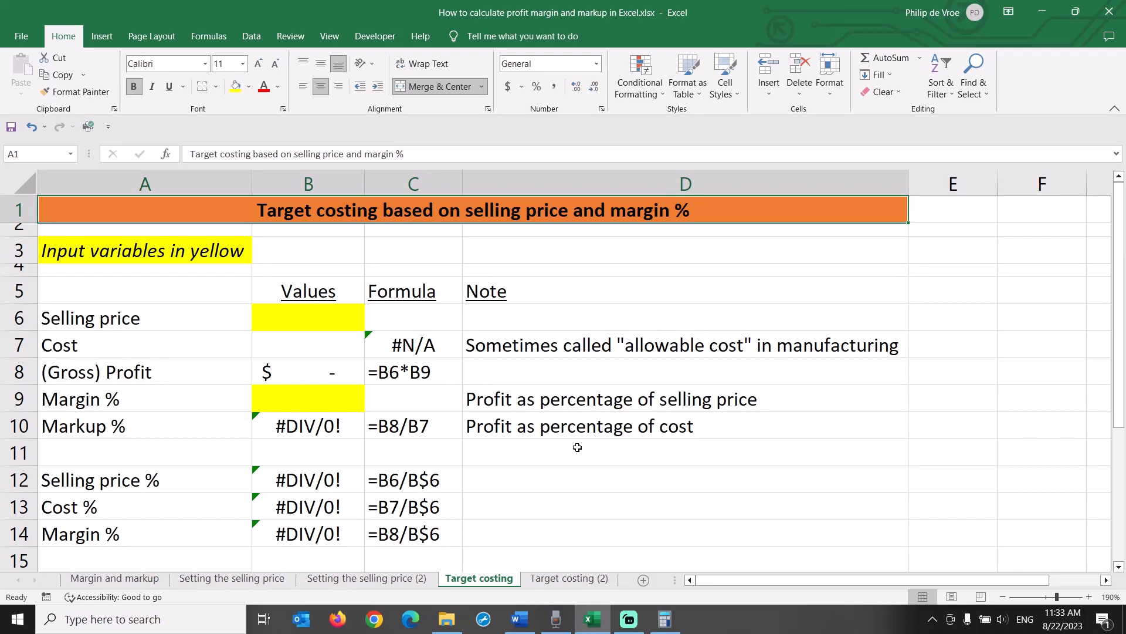
left_click(333, 318)
type("1")
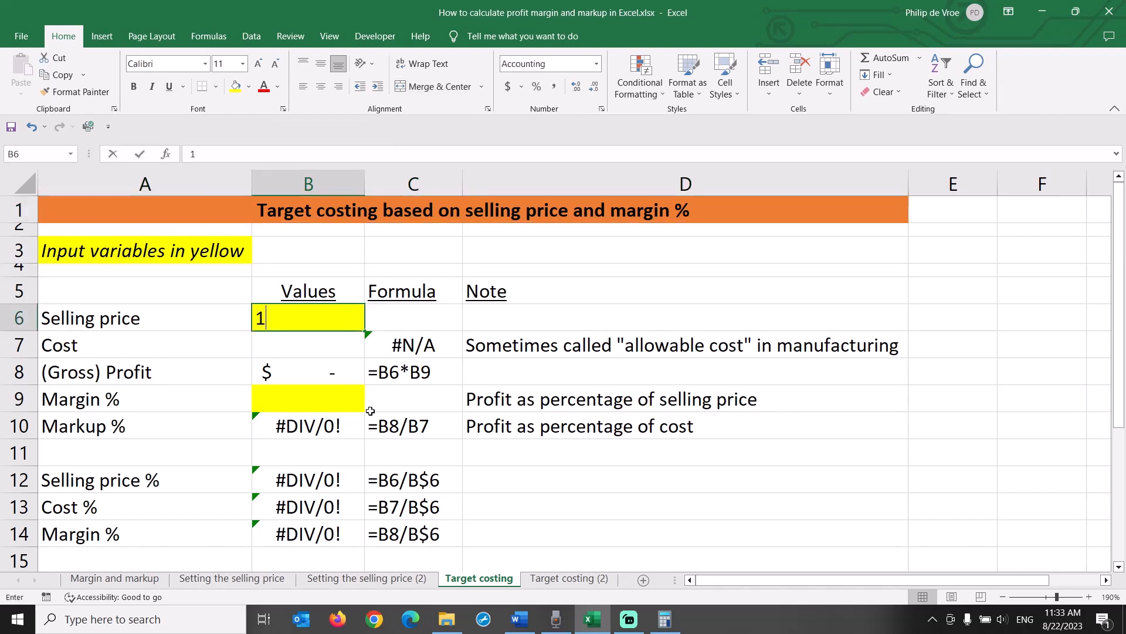
type("00")
key("Return")
key("Down")
key("Down")
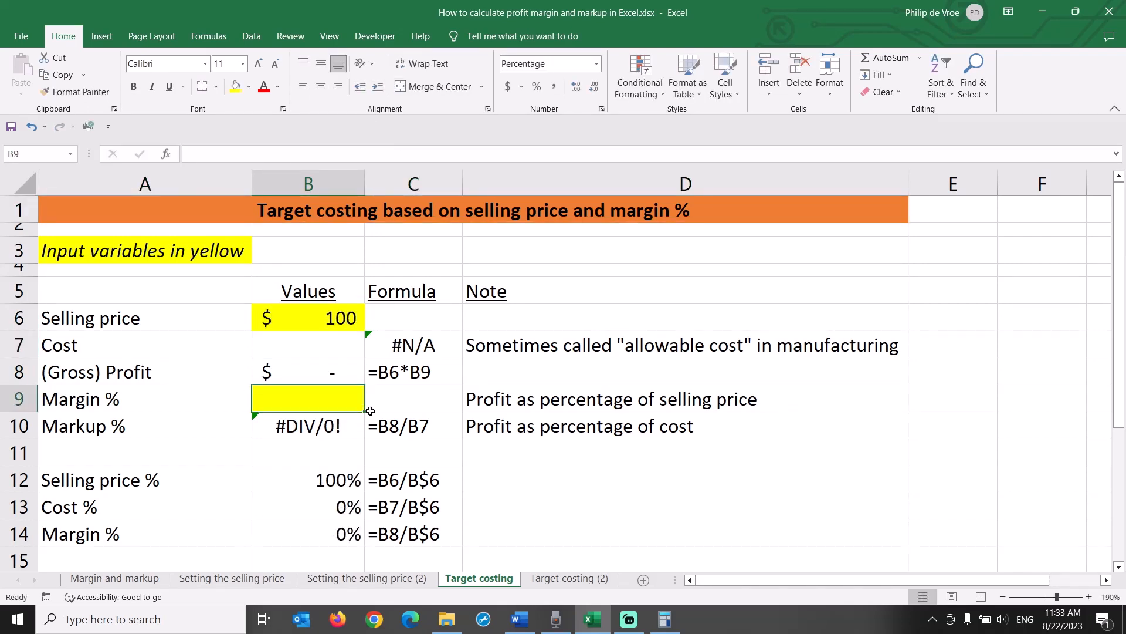
type("20")
key("Return")
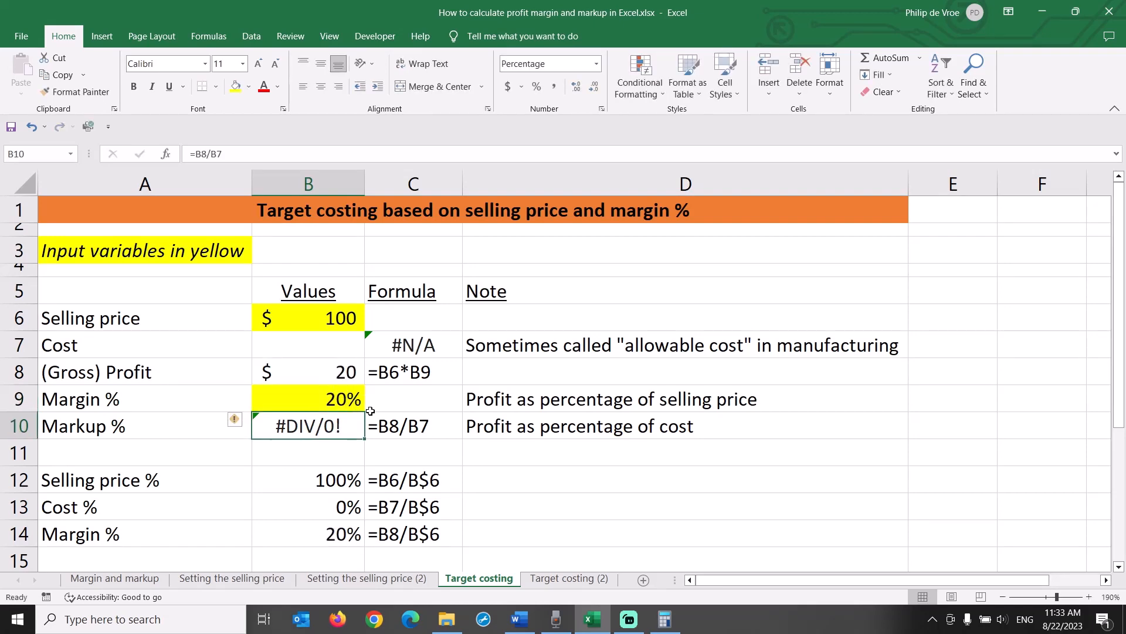
Calculate the cost in B7 from selling price and margin with the formula =B6*(1-B9)
left_click(331, 343)
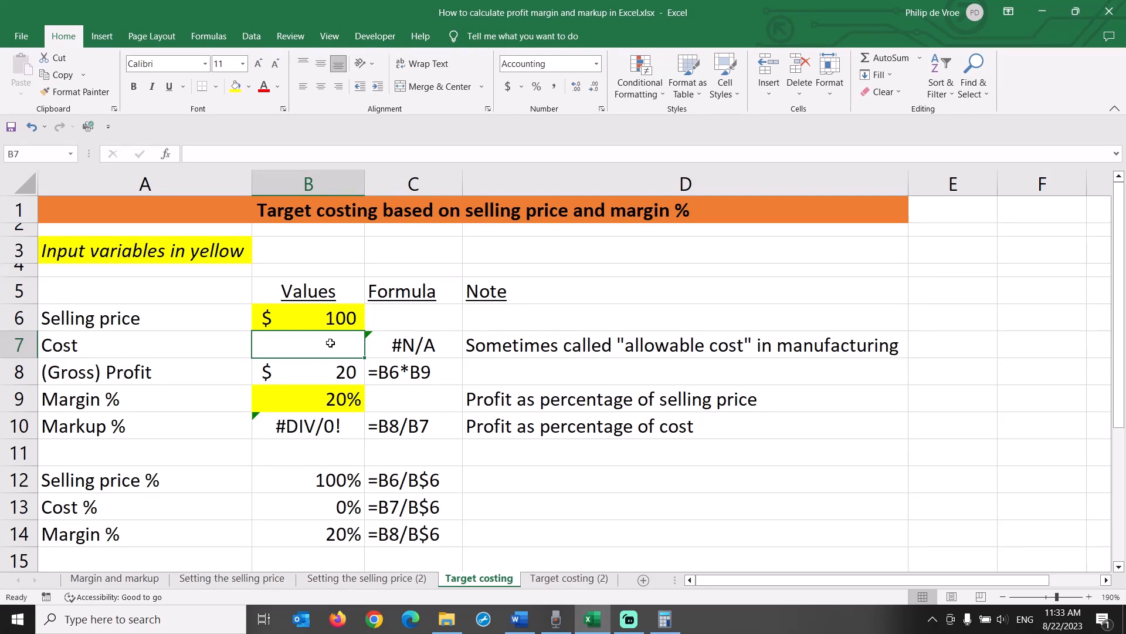
type("=")
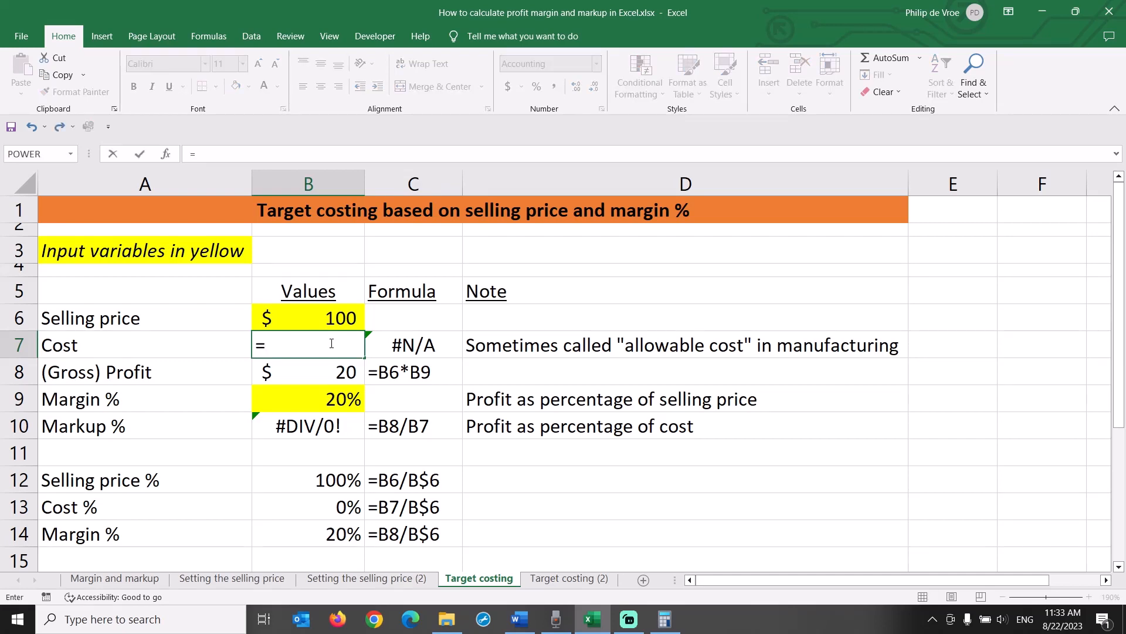
key("Up")
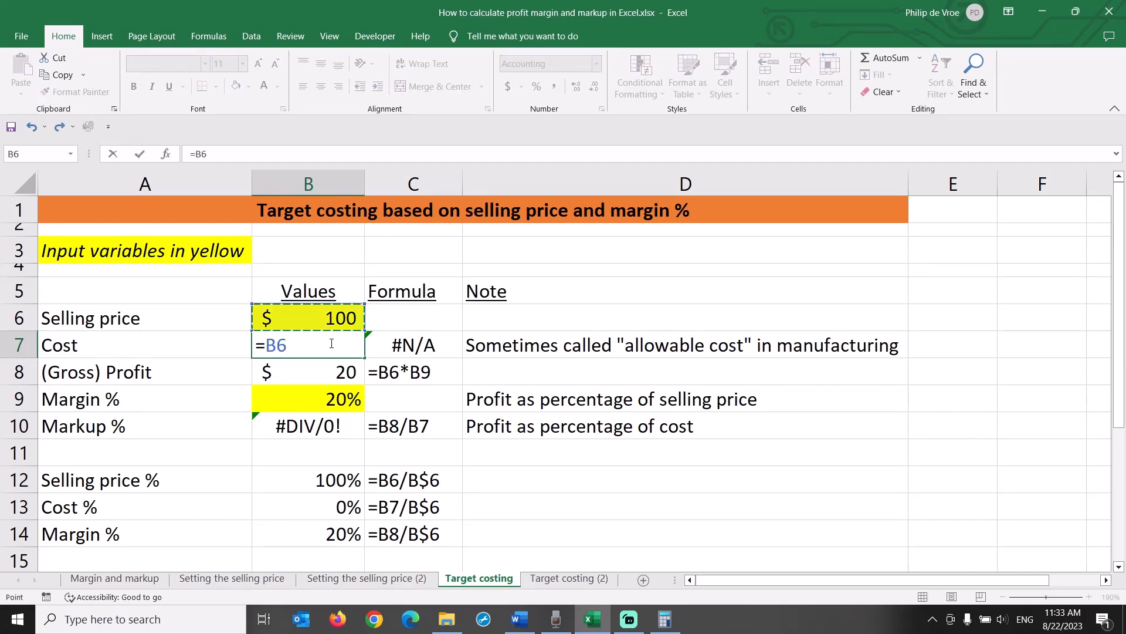
type("/")
key("BackSpace")
type("*(1-b9)")
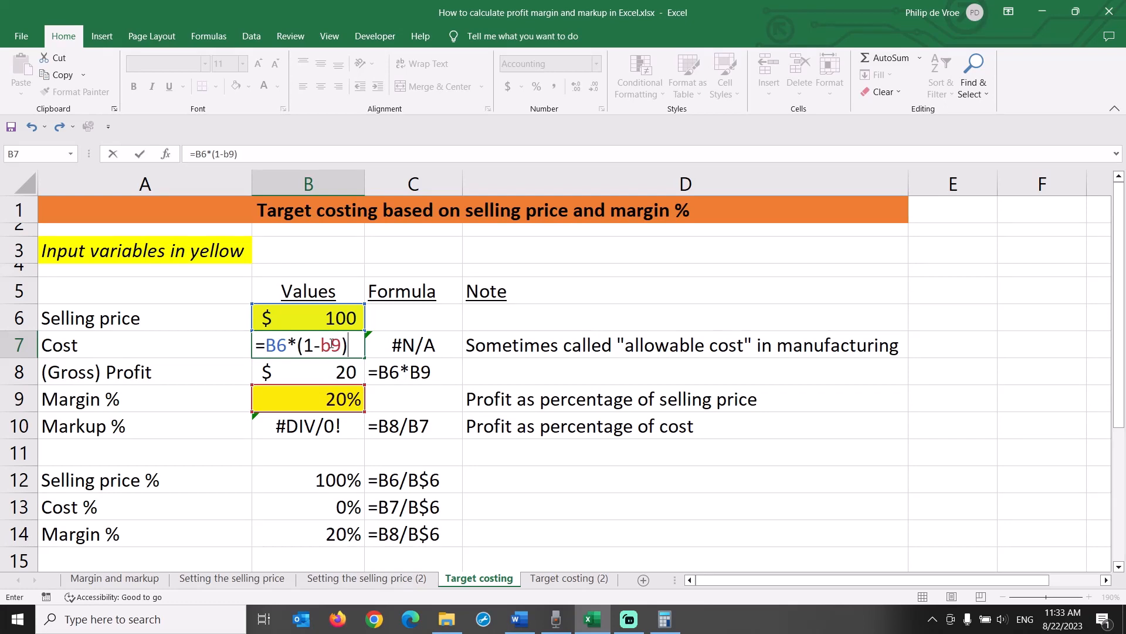
key("Return")
left_click(331, 343)
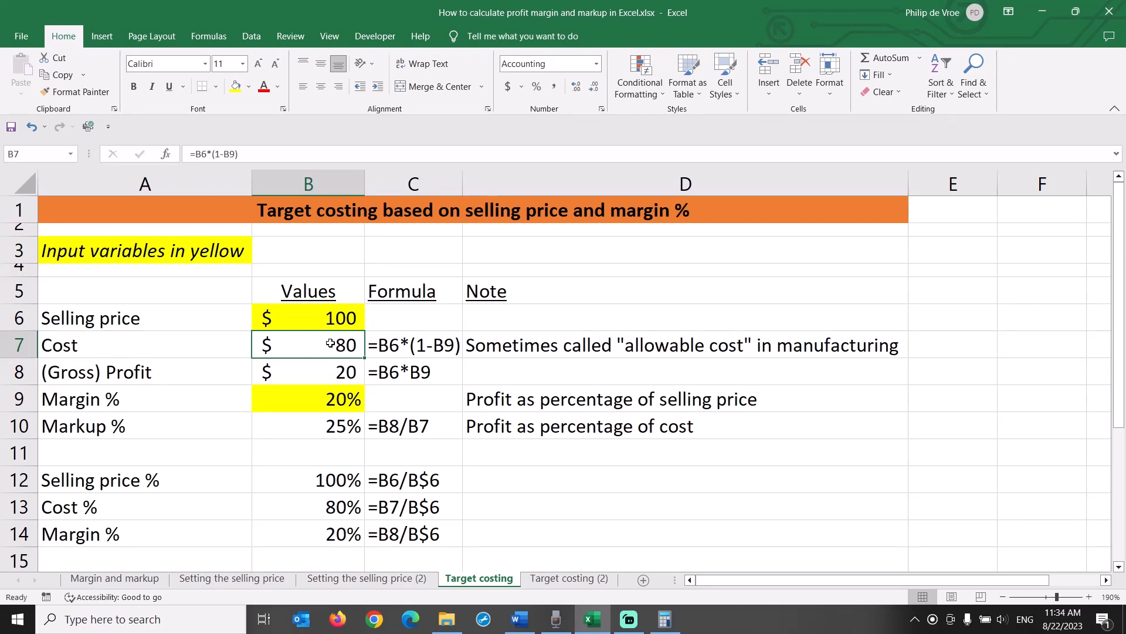
Examine the Cost % and Margin % rows 13 and 14 against the selling price, margin and cost cells above
left_click_drag(336, 505, 334, 525)
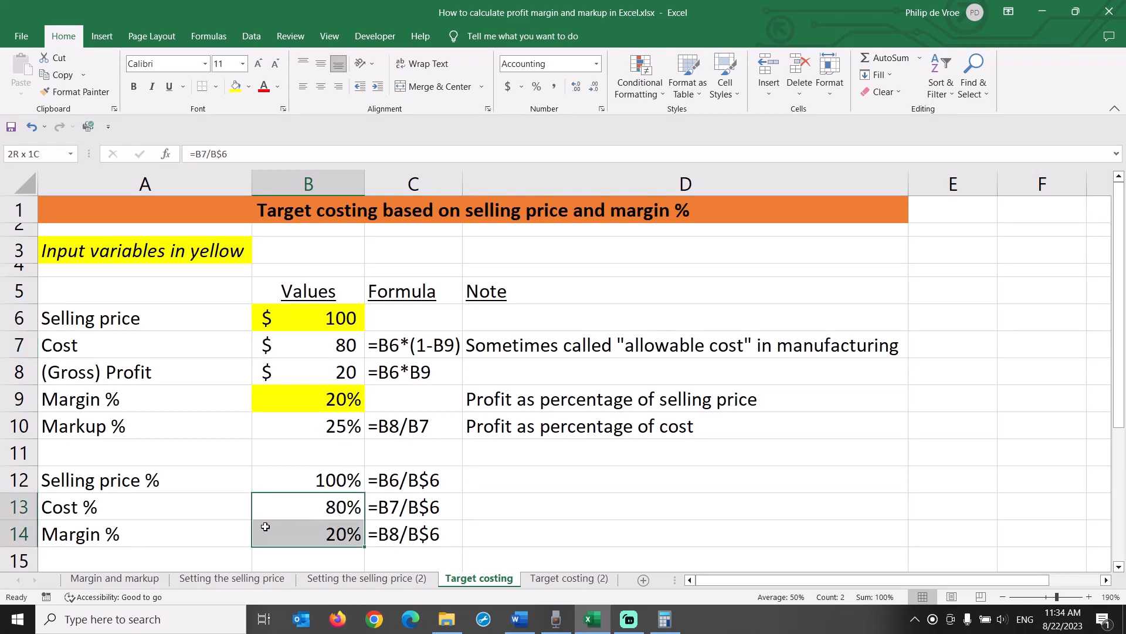
mouse_move(265, 527)
left_mouse_down()
mouse_move(233, 521)
mouse_move(253, 520)
left_mouse_up()
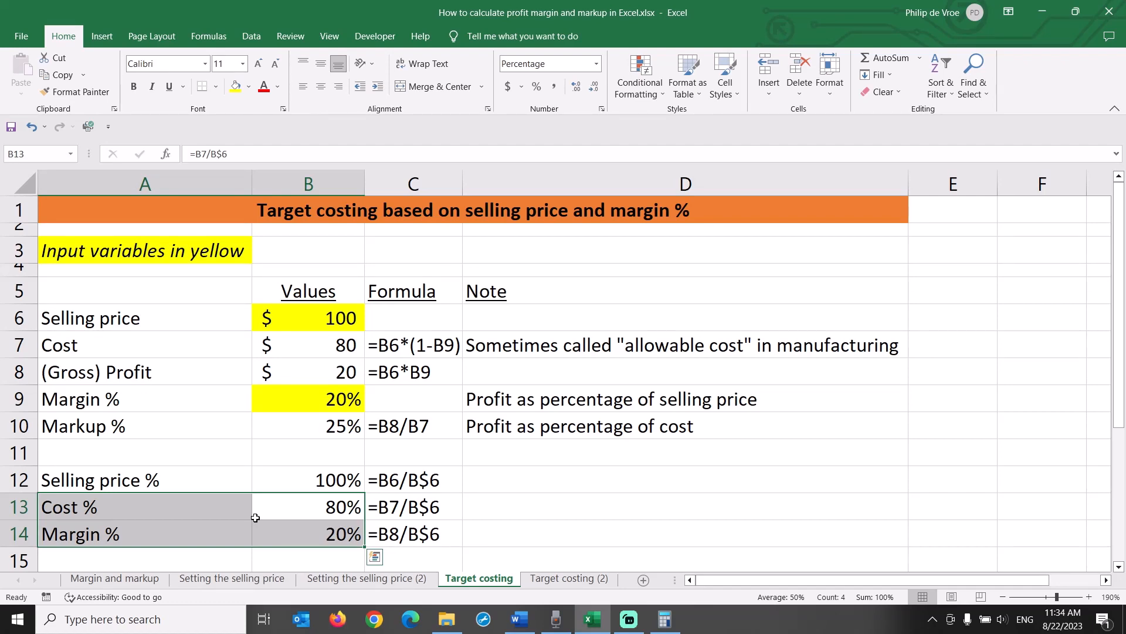
left_click(295, 318)
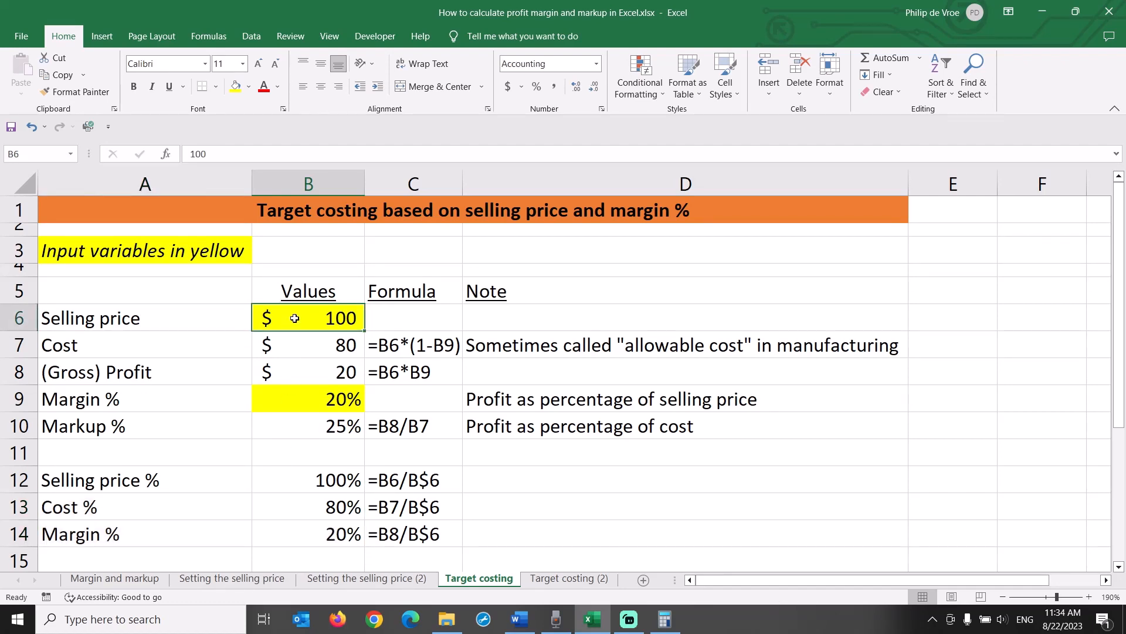
left_click(301, 397)
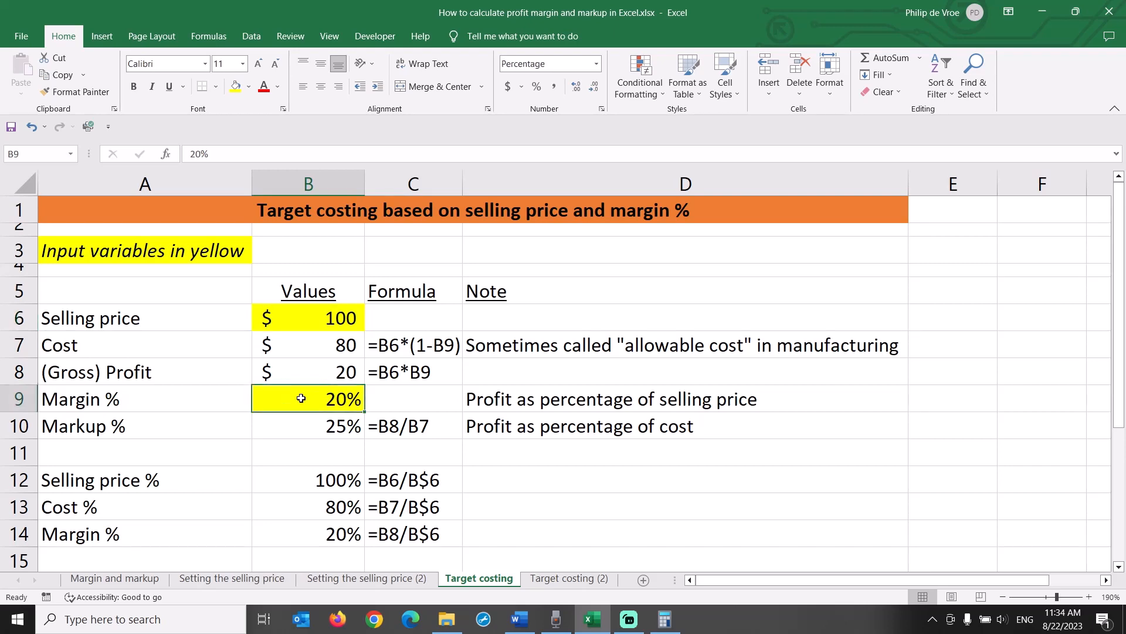
left_click(301, 344)
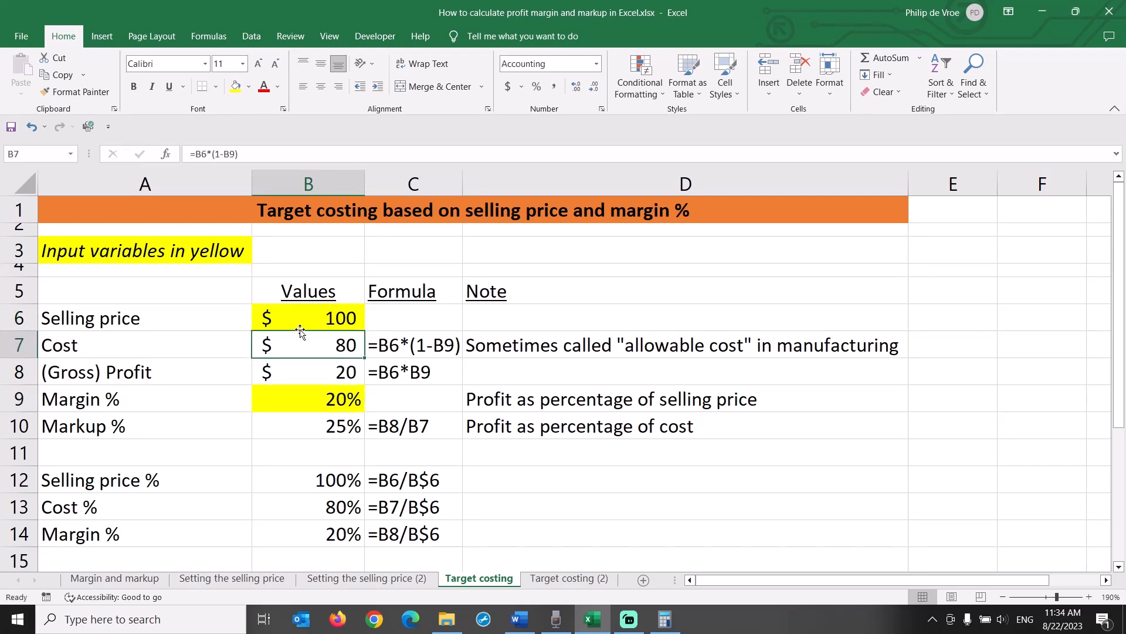
left_click(299, 319)
Set the margin in B9 to 40% and inspect the cost in B7
left_click(299, 399)
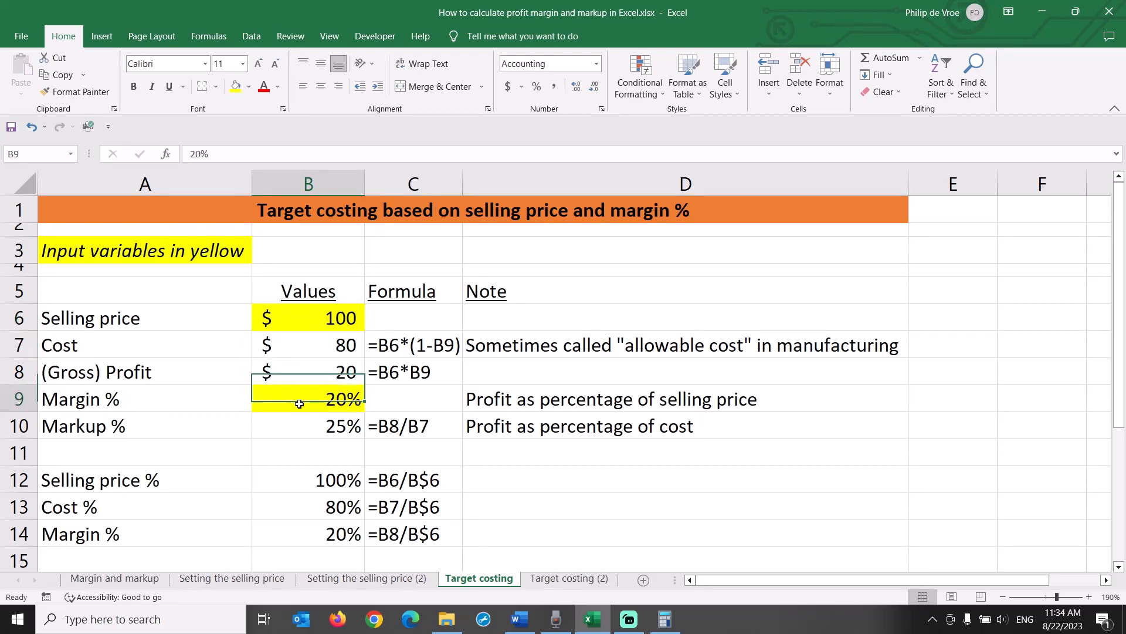
type("40")
key("Return")
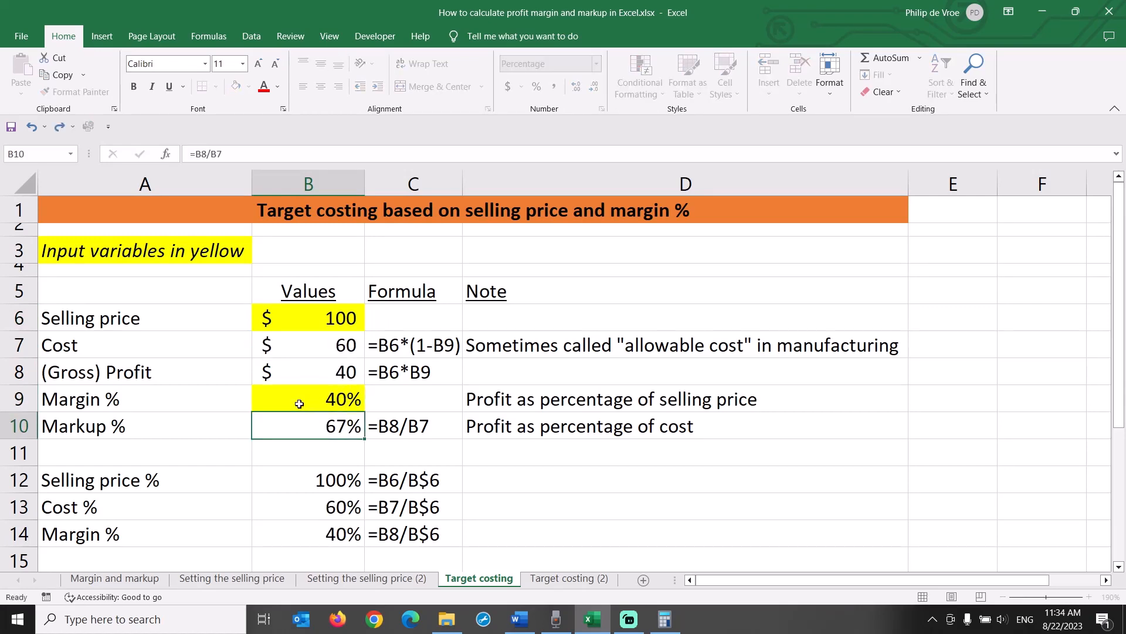
left_click(286, 347)
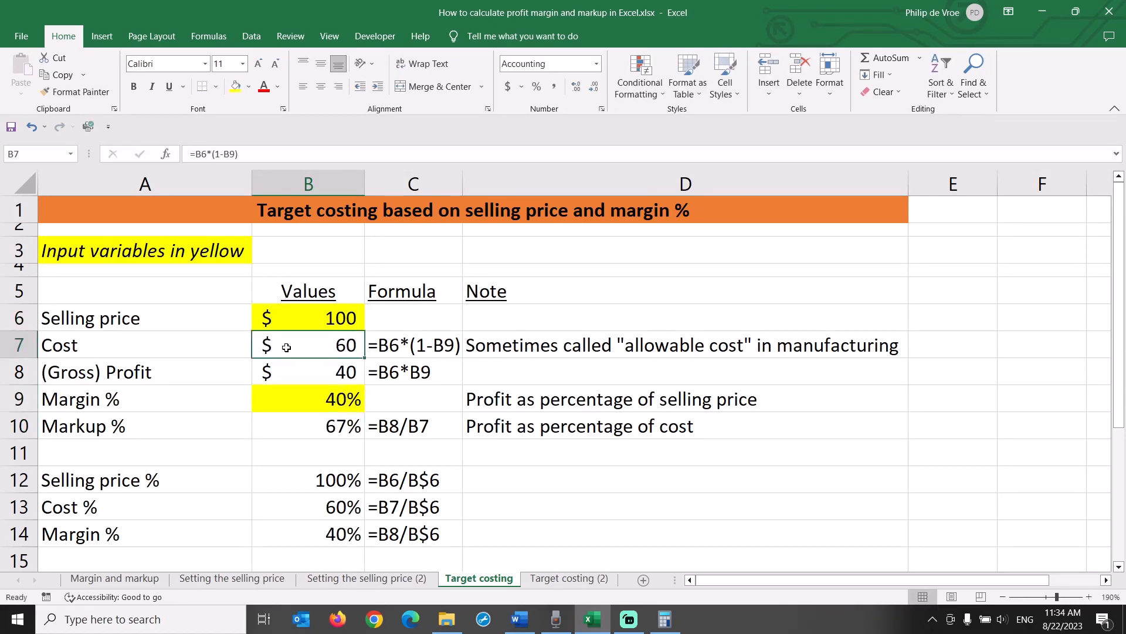
Open the "Target costing (2)" sheet and examine its title and the cost derivation note in row 12
left_click(551, 580)
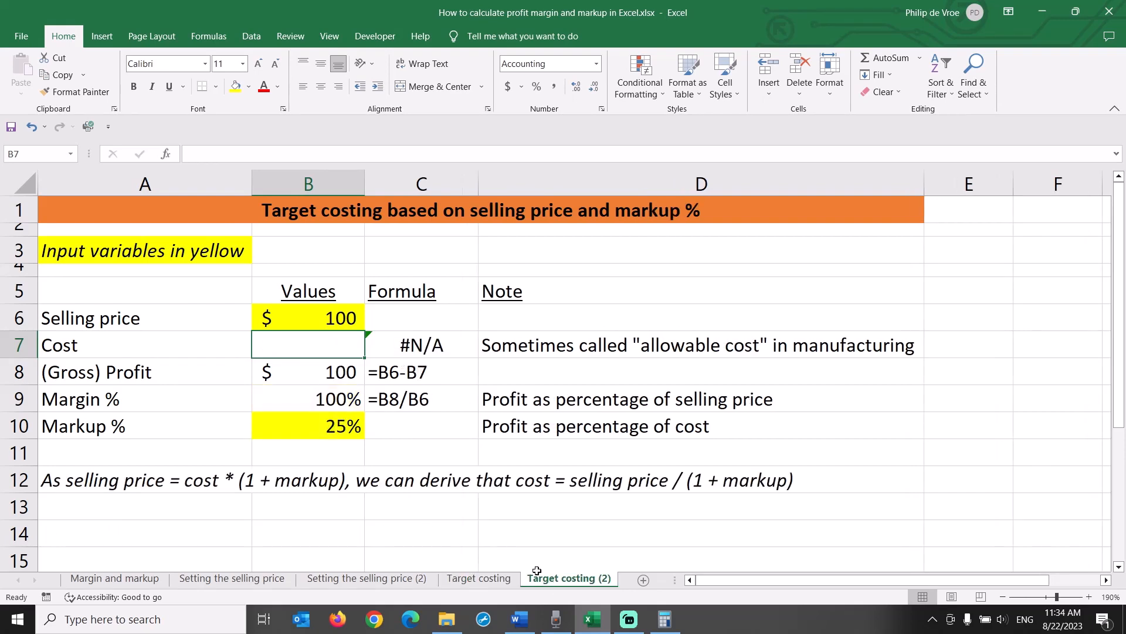
left_click(339, 209)
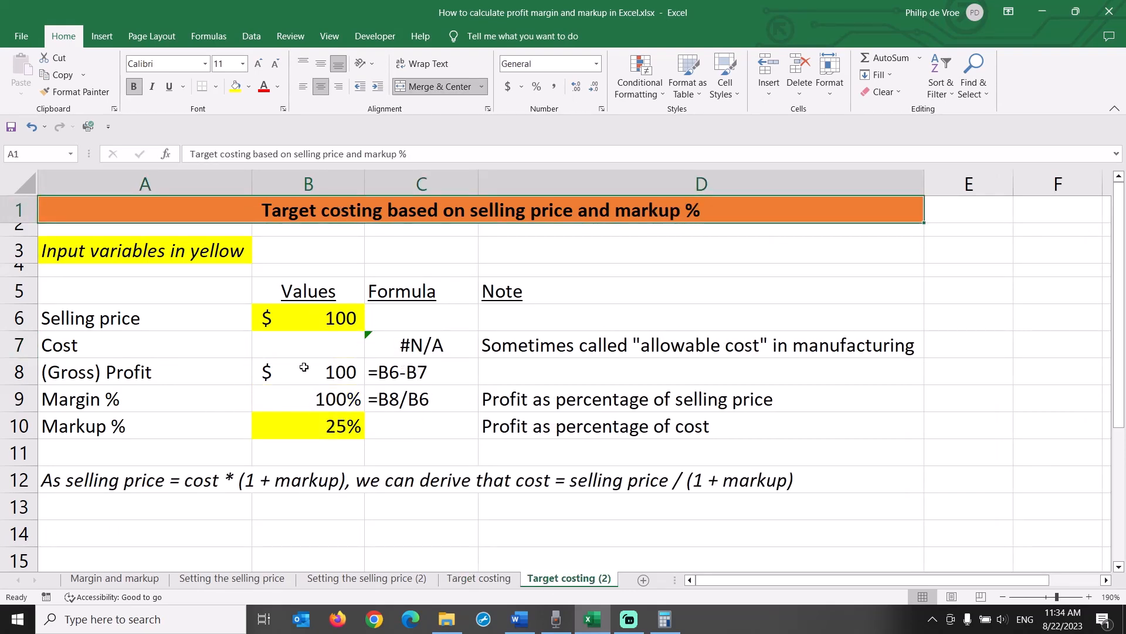
left_click(20, 480)
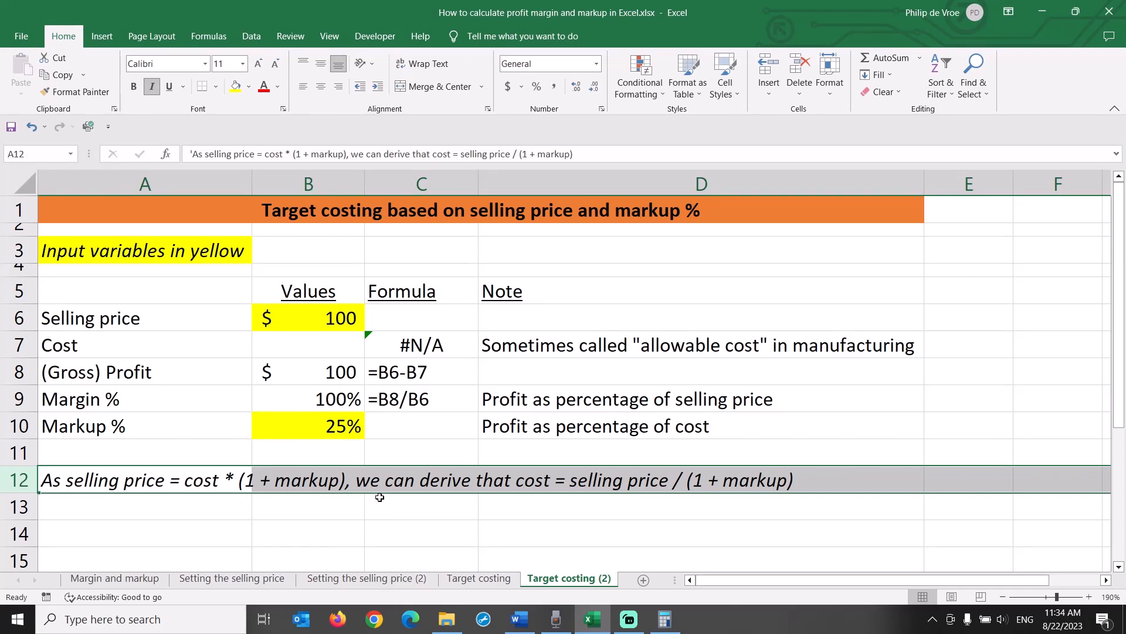
Calculate the cost in B7 with the formula =B6/(1+B10) and check it against the selling price and markup inputs
left_click(324, 347)
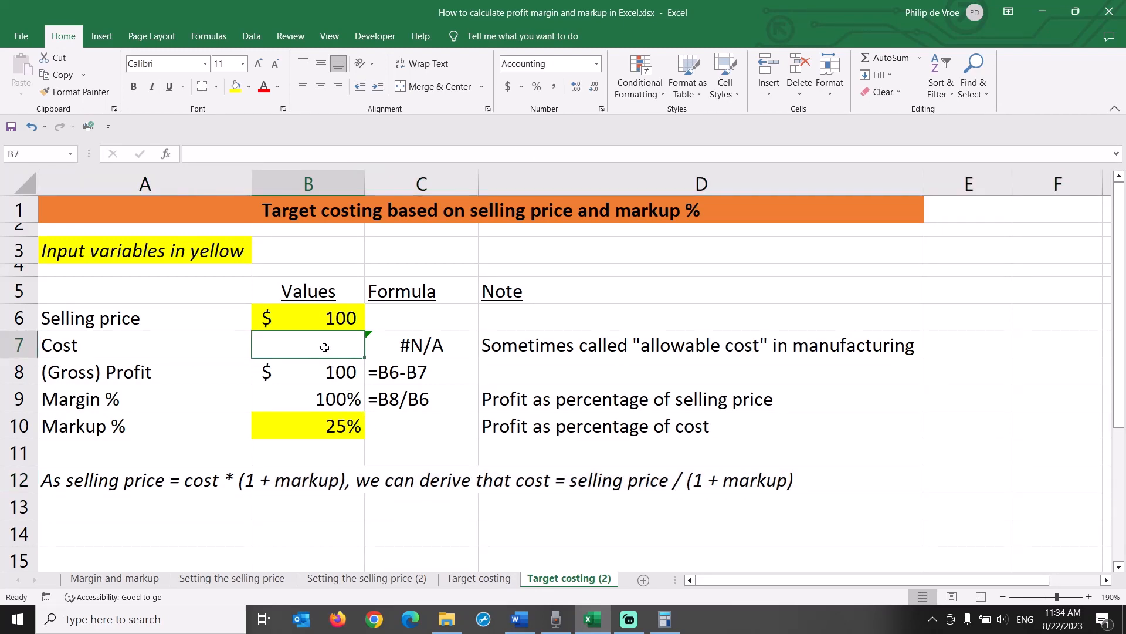
type("=")
key("Up")
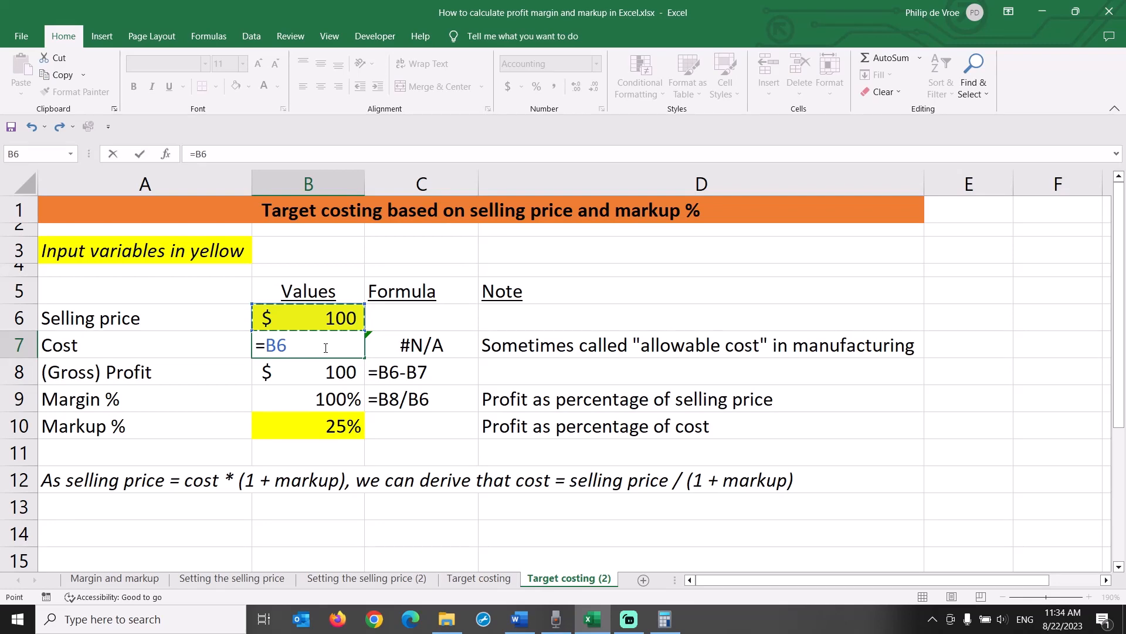
type("/(1+")
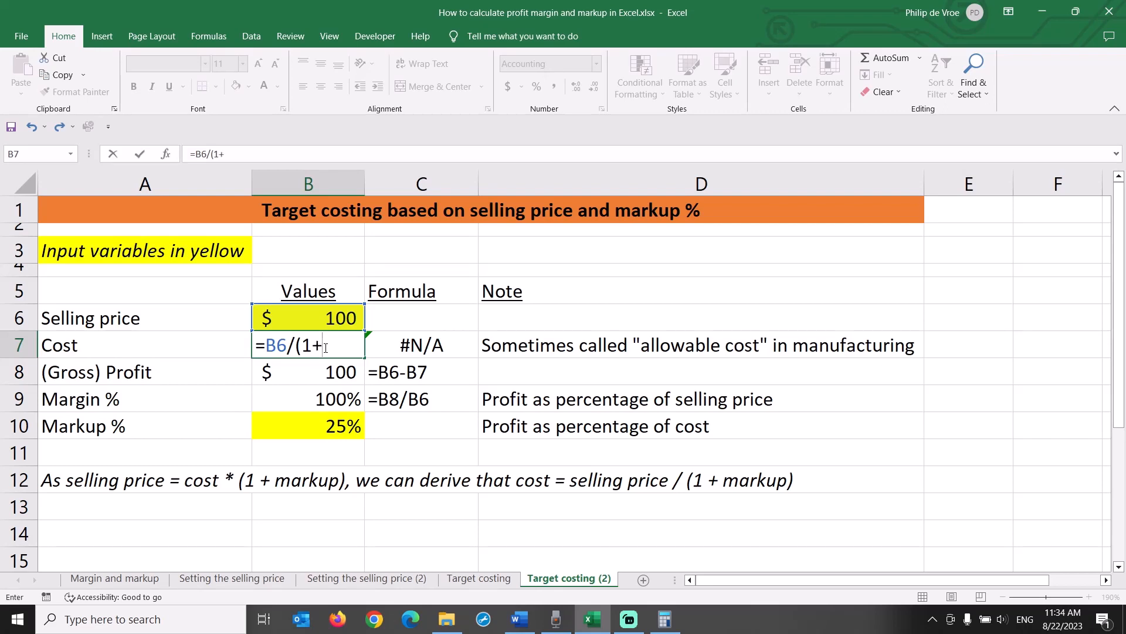
left_click(290, 416)
type(")")
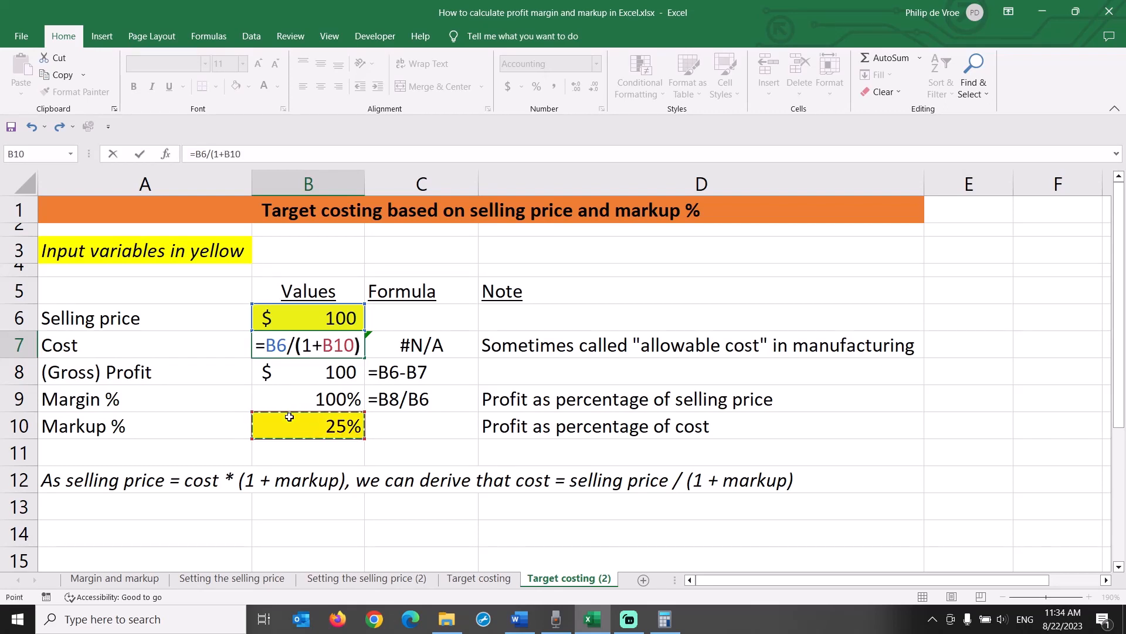
key("Return")
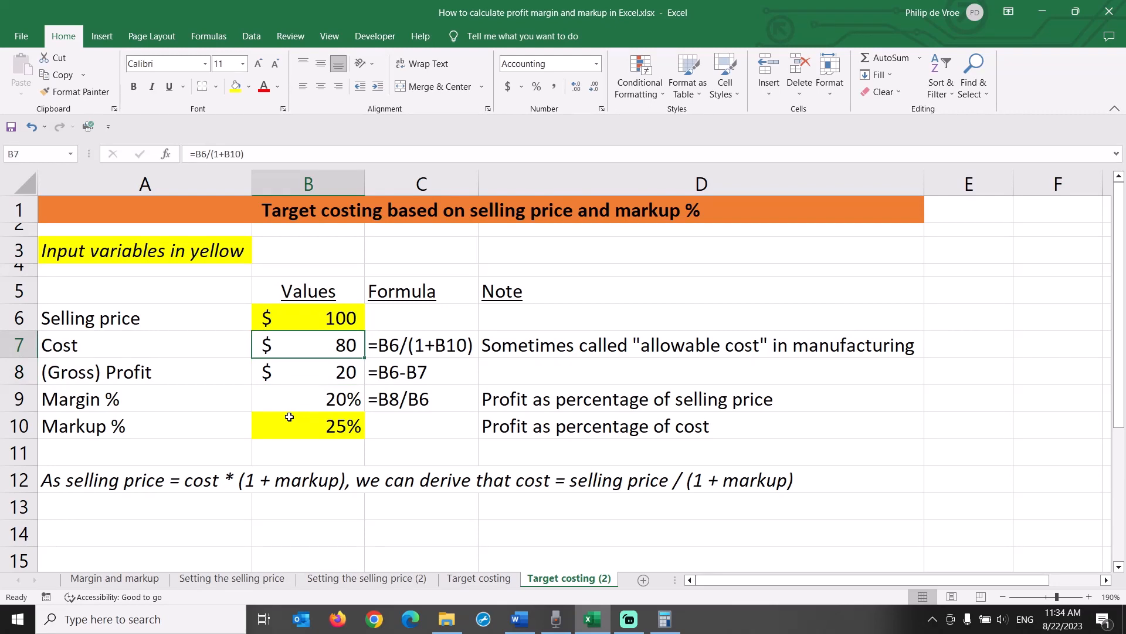
left_click(290, 321)
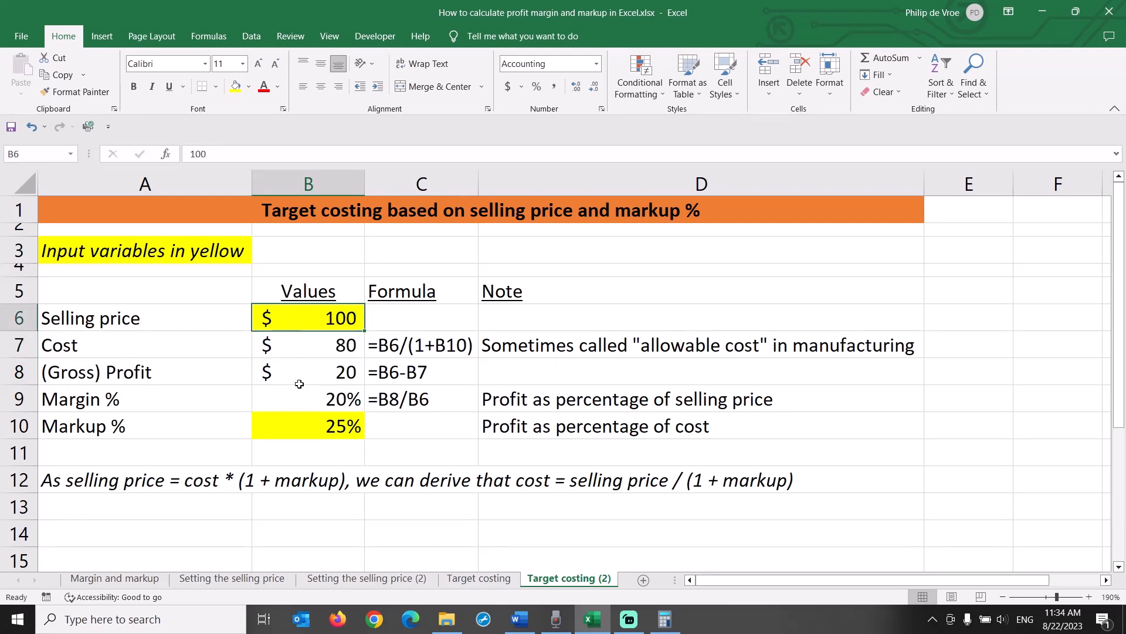
left_click(304, 426, "ctrl")
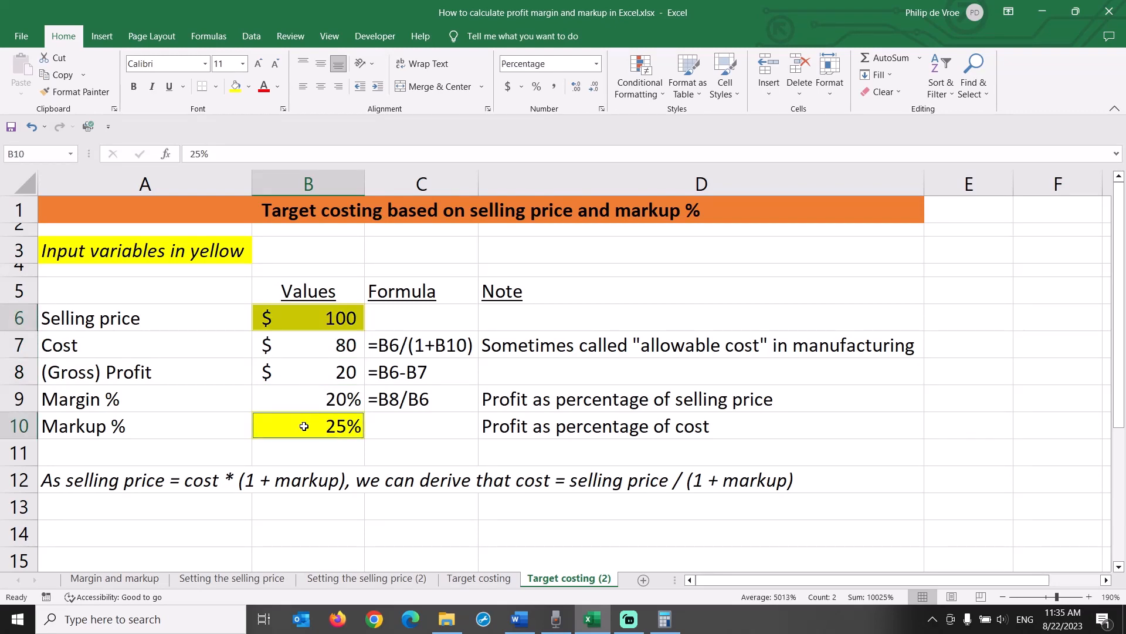
left_click(311, 348)
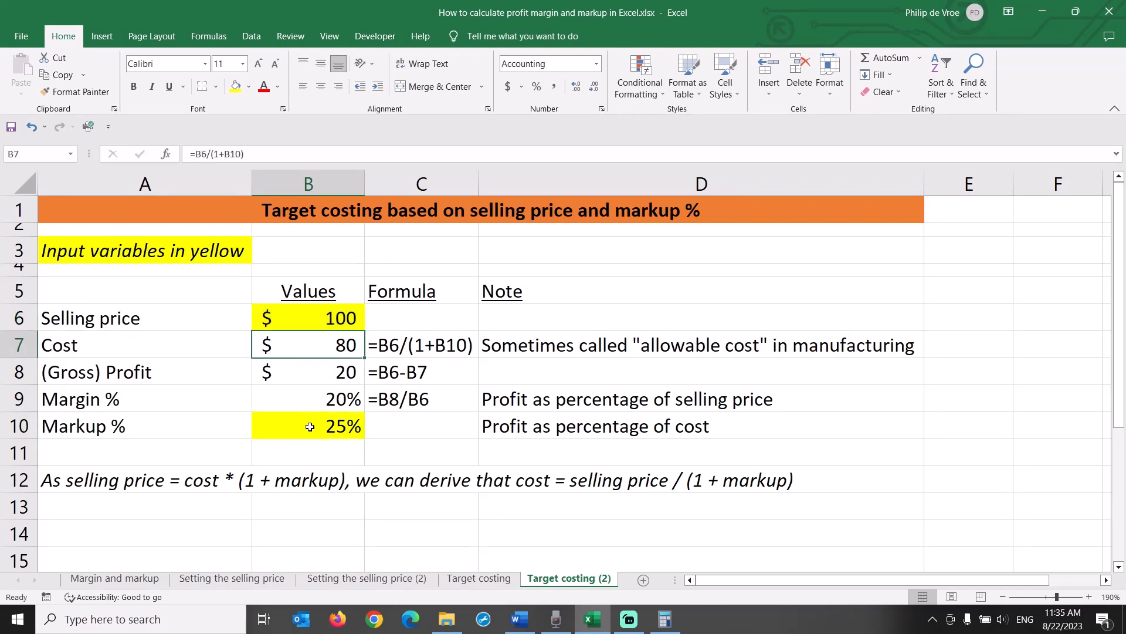
Set the markup in B10 to 67% and inspect the cost in B7
left_click(305, 322)
left_click(304, 423)
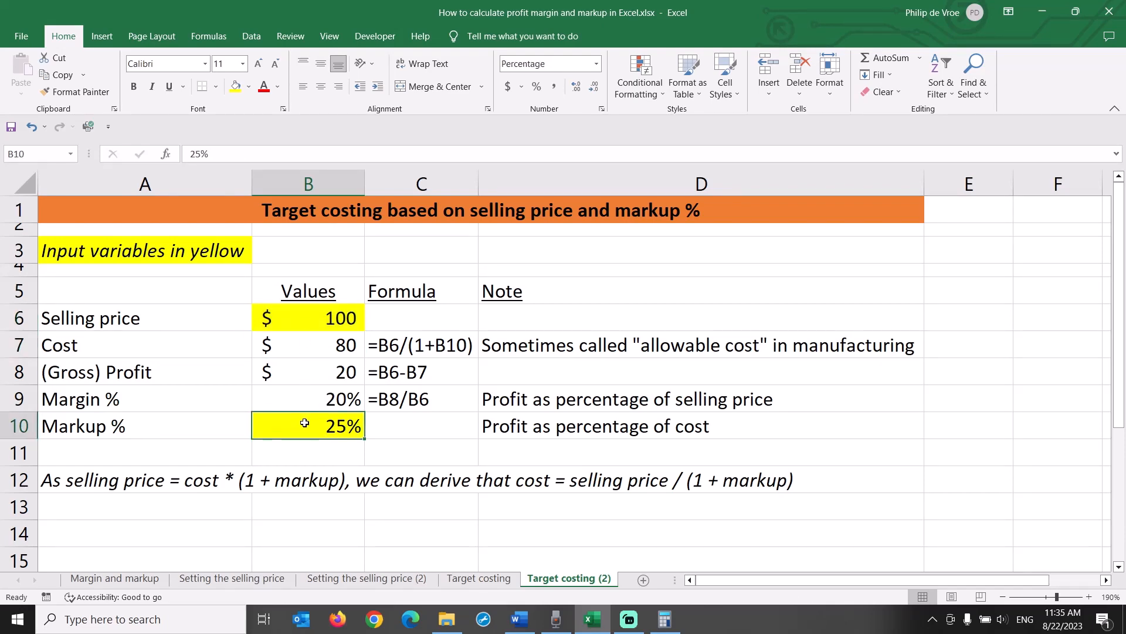
type("6")
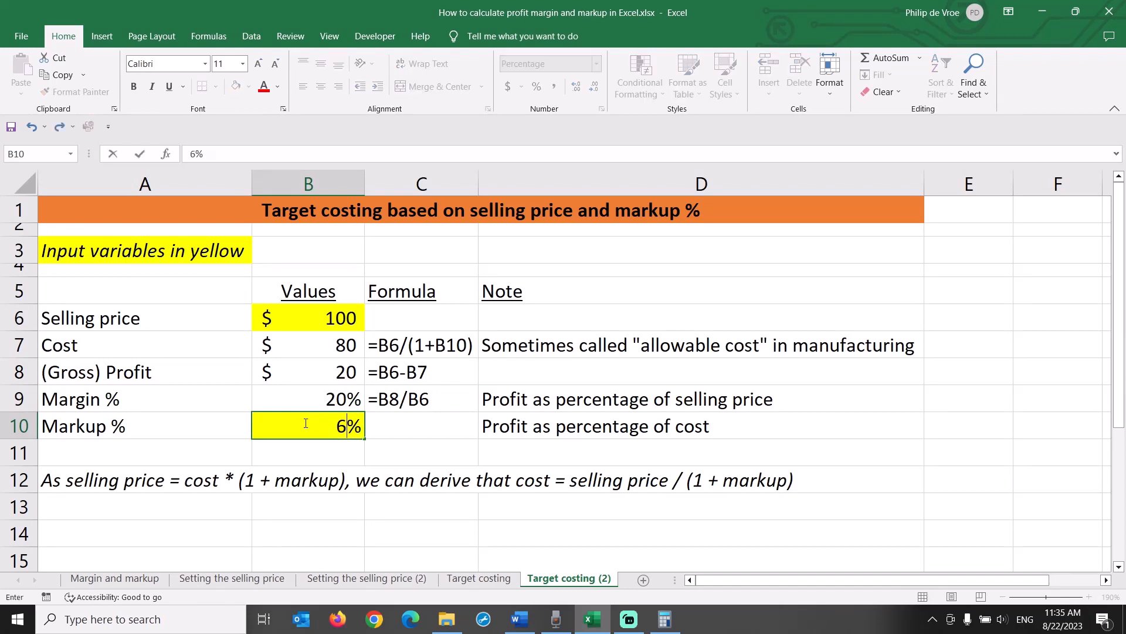
type("7")
key("Return")
type(".")
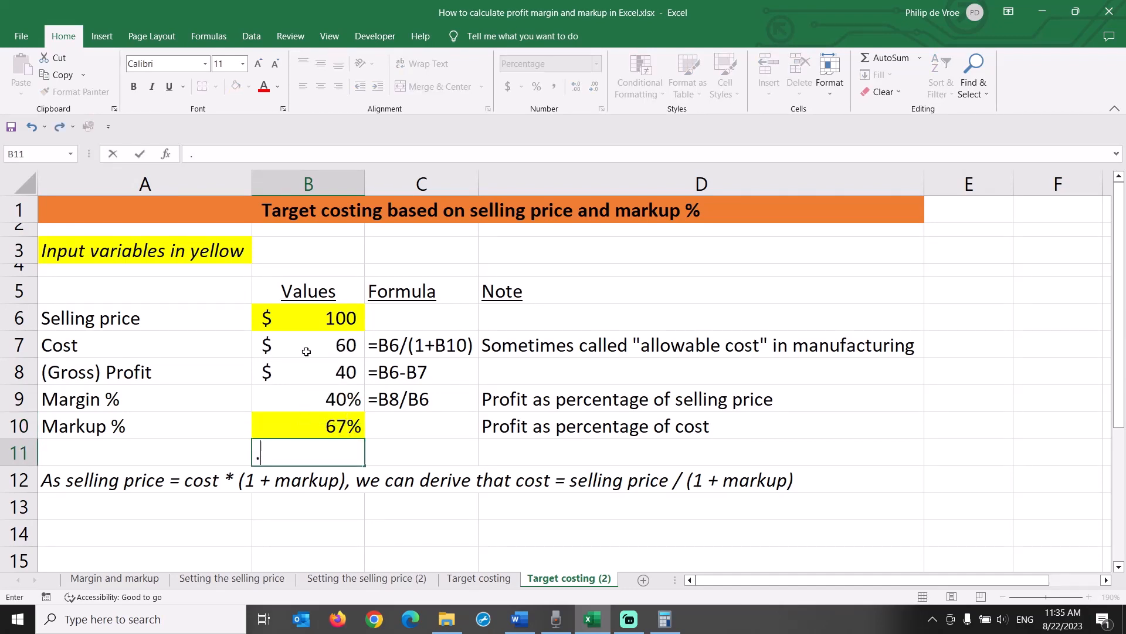
left_click(307, 352)
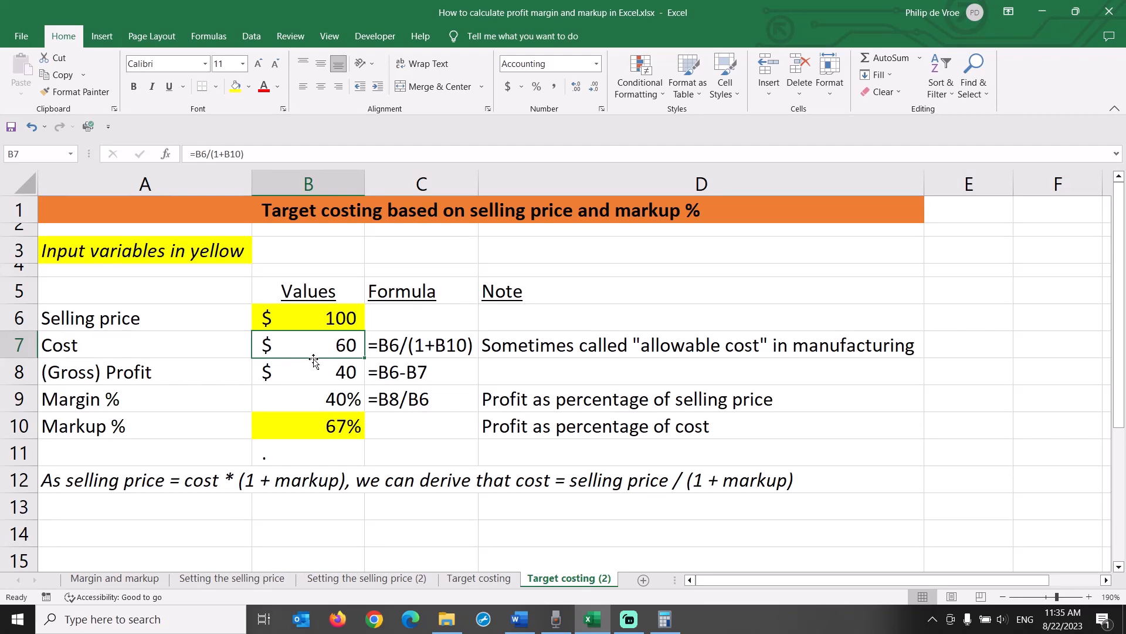